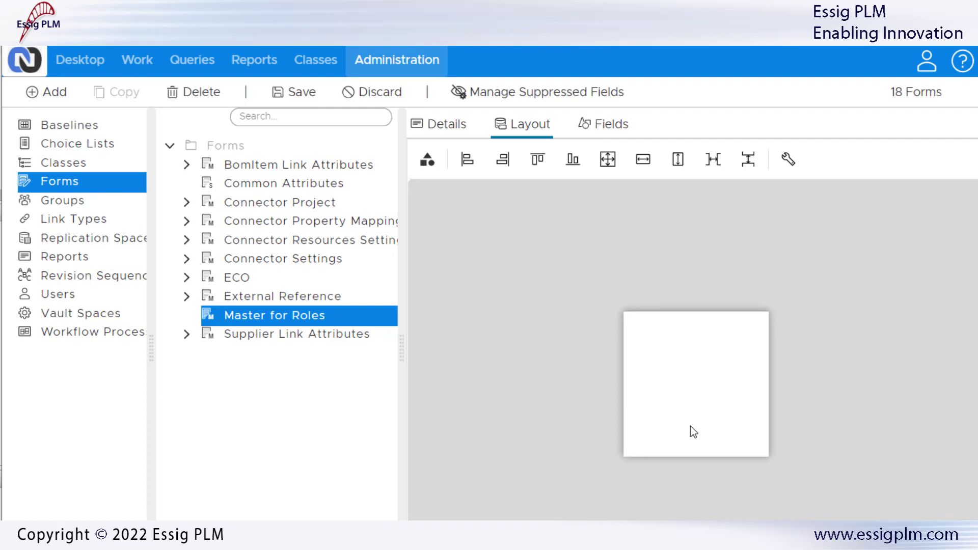
# Place a Group role control near the upper edge of the Master for Roles form layout.
pyautogui.click(420, 163)
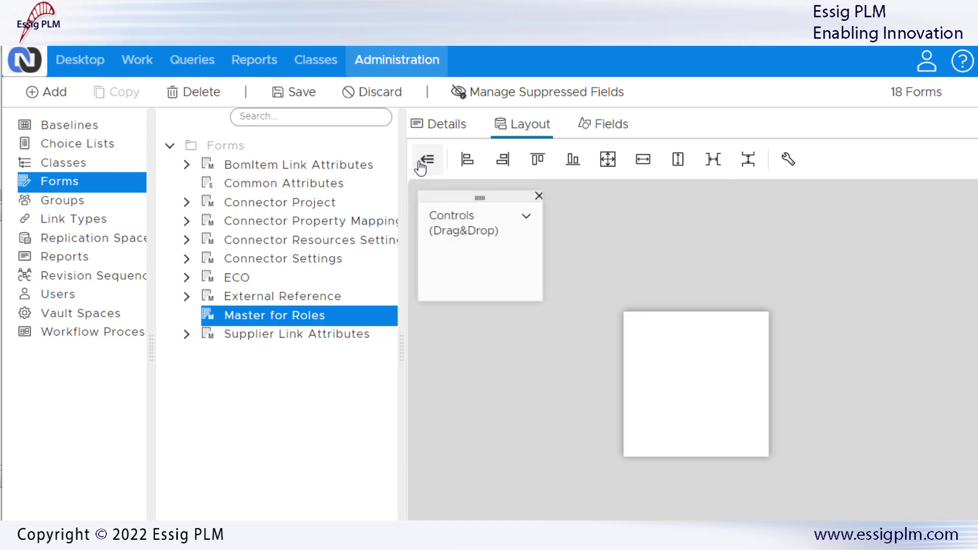
pyautogui.click(460, 229)
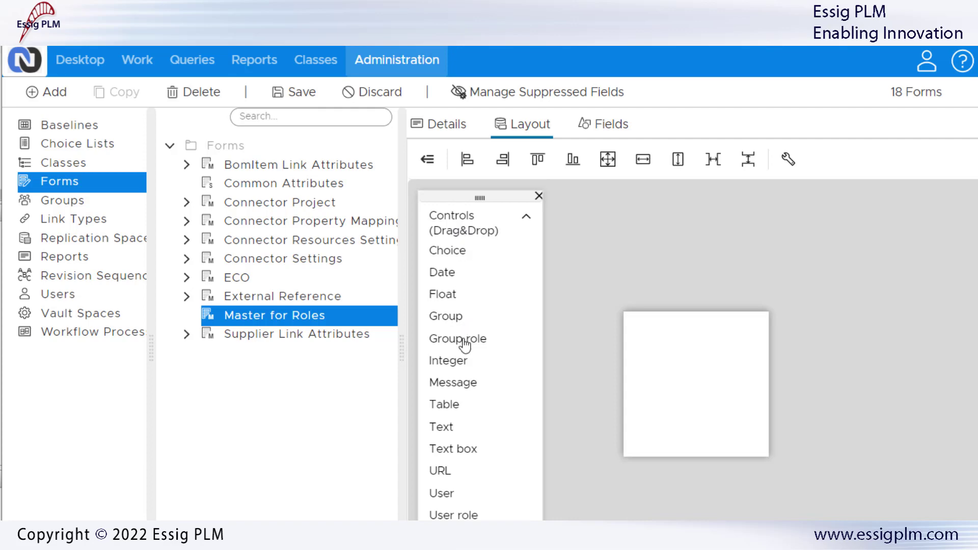
pyautogui.moveTo(464, 340); pyautogui.dragTo(760, 336)
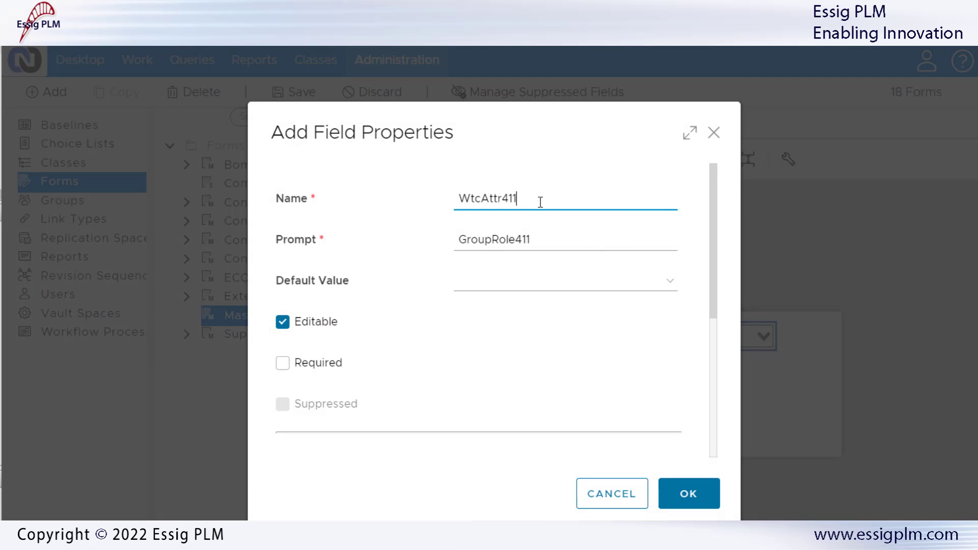
# Name the new group role field SelectAGroup, set its prompt to "Select a Group" and accept its properties.
pyautogui.press('BackSpace')
pyautogui.press('BackSpace')
pyautogui.press('BackSpace')
pyautogui.press('BackSpace')
pyautogui.press('BackSpace')
pyautogui.press('BackSpace')
pyautogui.press('BackSpace')
pyautogui.press('BackSpace')
pyautogui.press('BackSpace')
pyautogui.press('BackSpace')
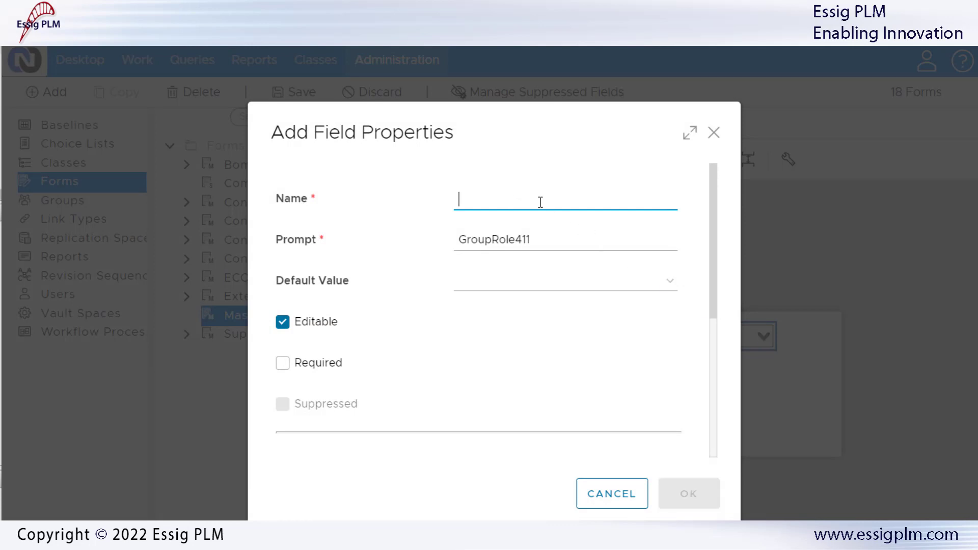
pyautogui.write('Selec')
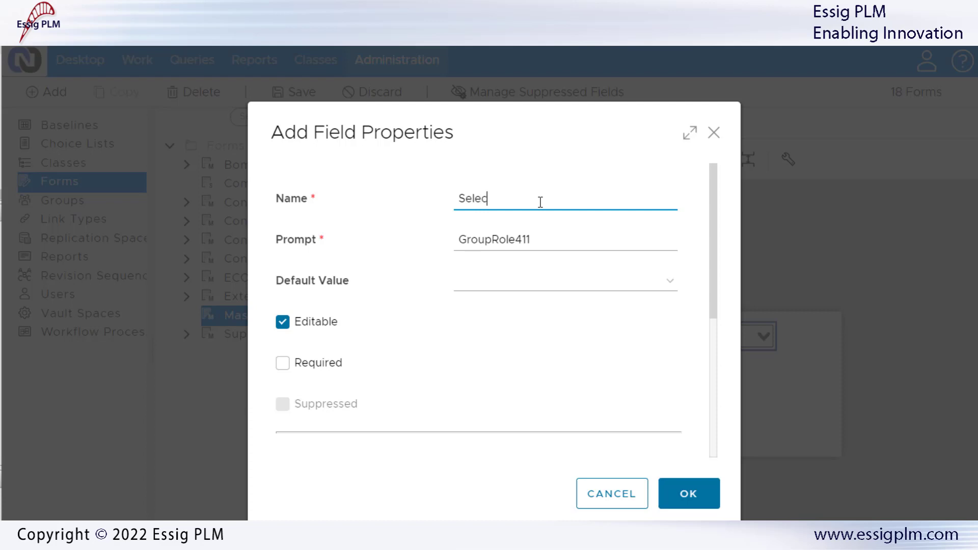
pyautogui.write('tAGroup')
pyautogui.press('Tab')
pyautogui.write('Se')
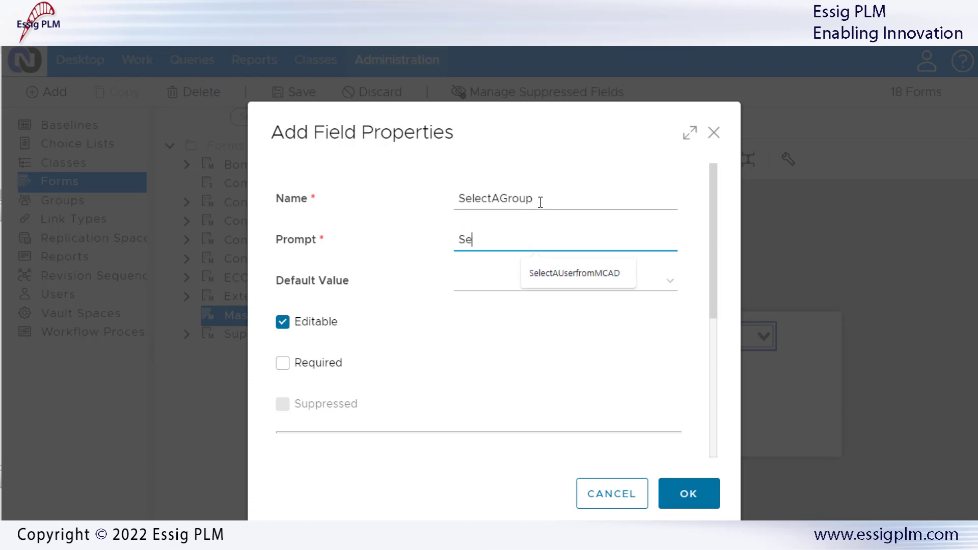
pyautogui.write('lect a ')
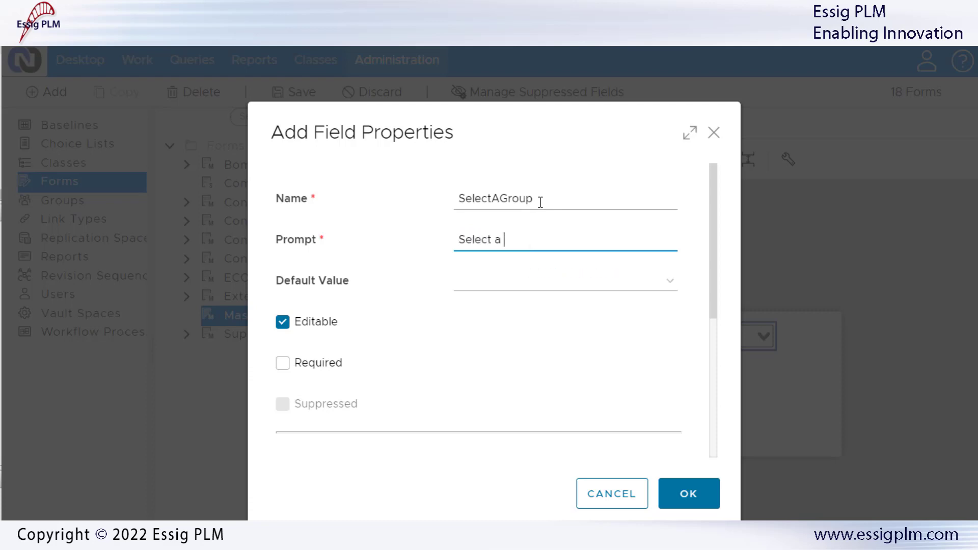
pyautogui.write('Group')
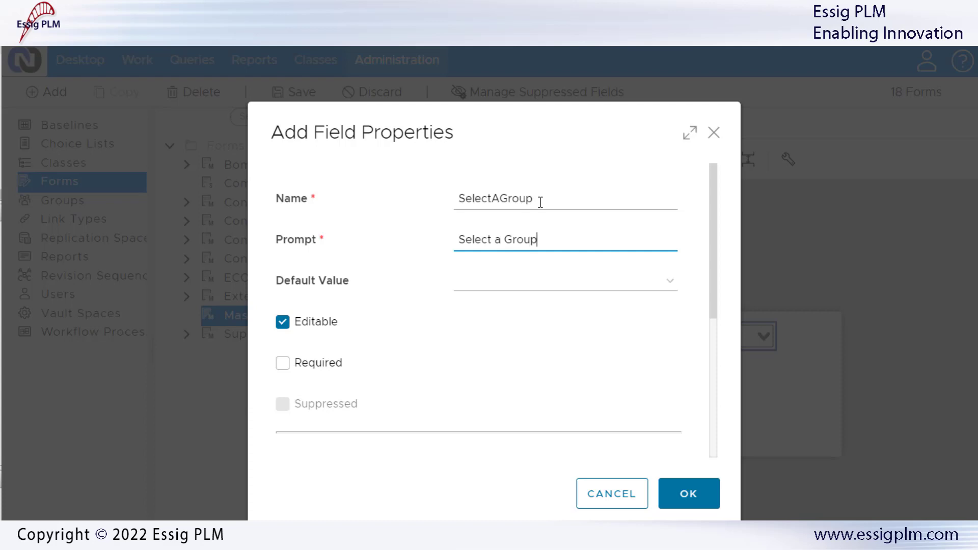
pyautogui.click(689, 494)
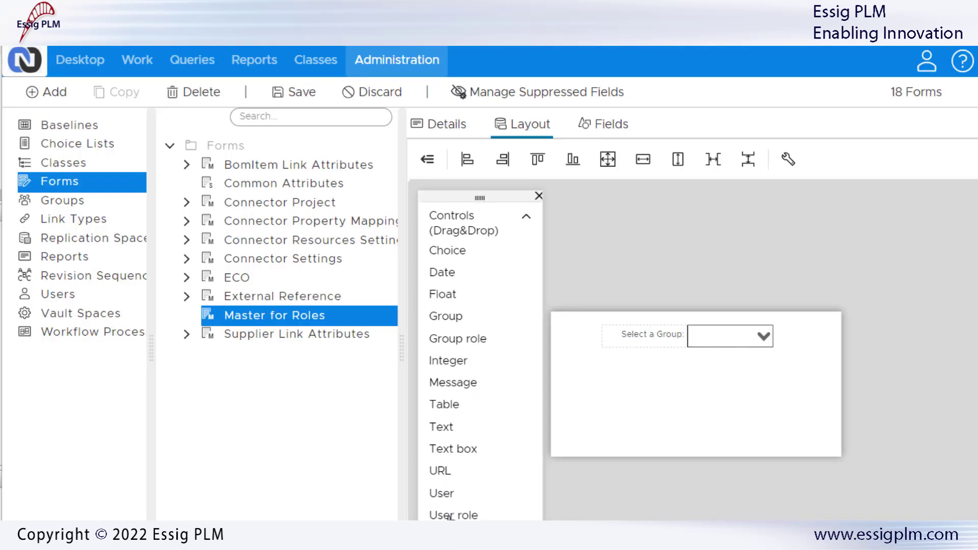
# Place a User role control below the group field, naming it UserFromMCAD with the prompt "Select a User from MCAD".
pyautogui.moveTo(448, 516); pyautogui.dragTo(683, 406)
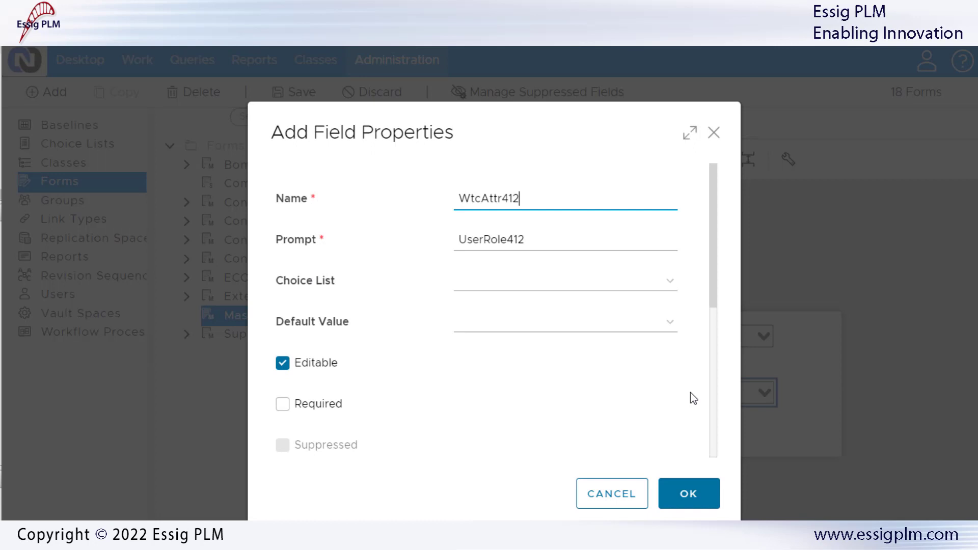
pyautogui.press('BackSpace')
pyautogui.press('BackSpace')
pyautogui.press('BackSpace')
pyautogui.press('BackSpace')
pyautogui.press('BackSpace')
pyautogui.press('BackSpace')
pyautogui.press('BackSpace')
pyautogui.press('BackSpace')
pyautogui.press('BackSpace')
pyautogui.press('BackSpace')
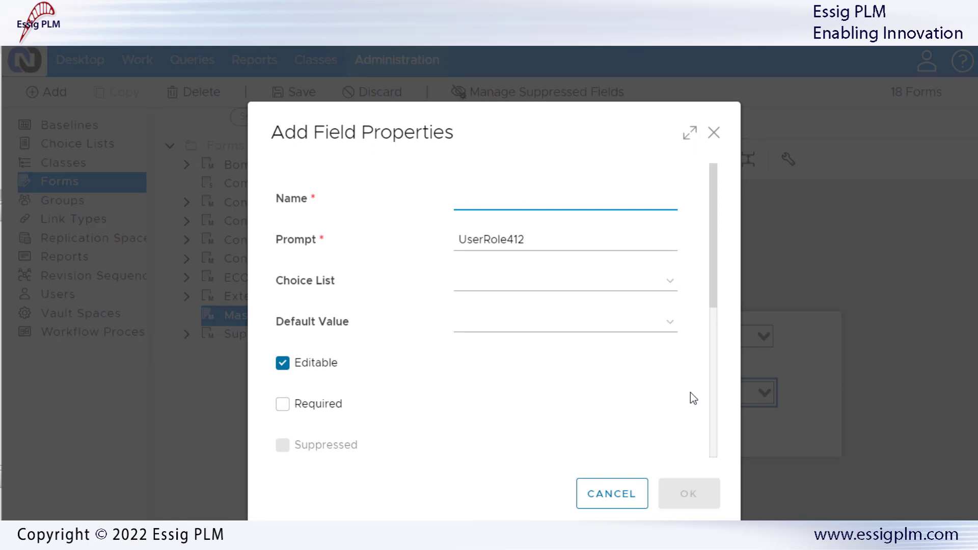
pyautogui.write('User')
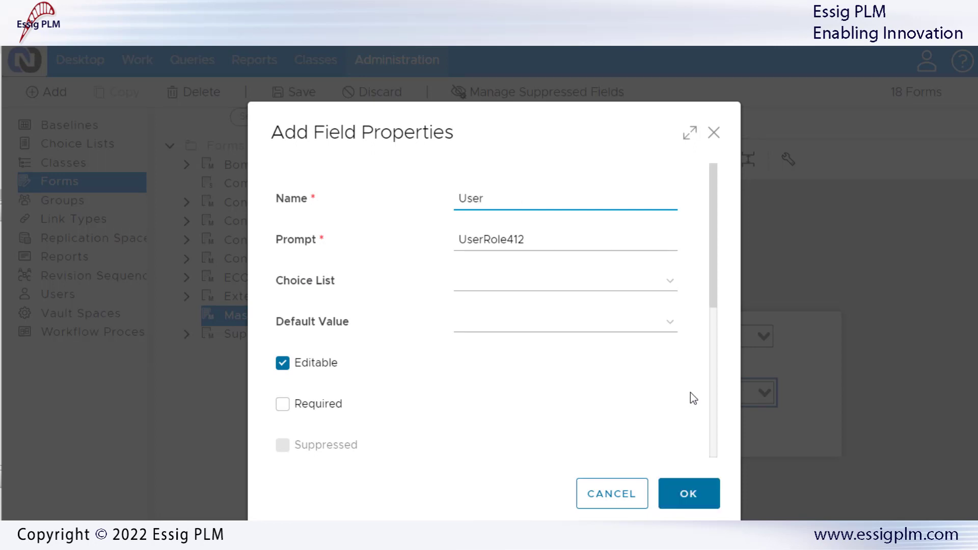
pyautogui.write('FromMCAD')
pyautogui.press('Tab')
pyautogui.write('Sel')
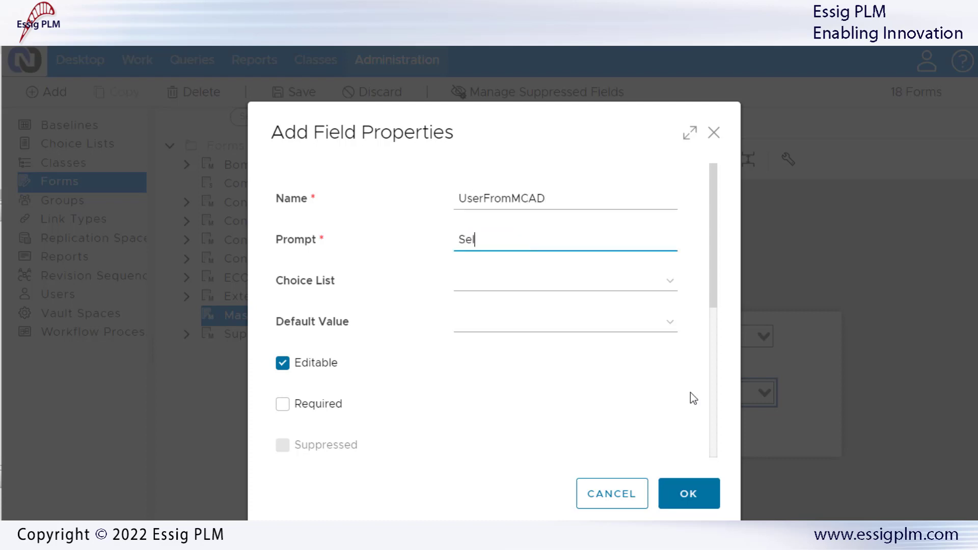
pyautogui.write('ect a User from MCAD')
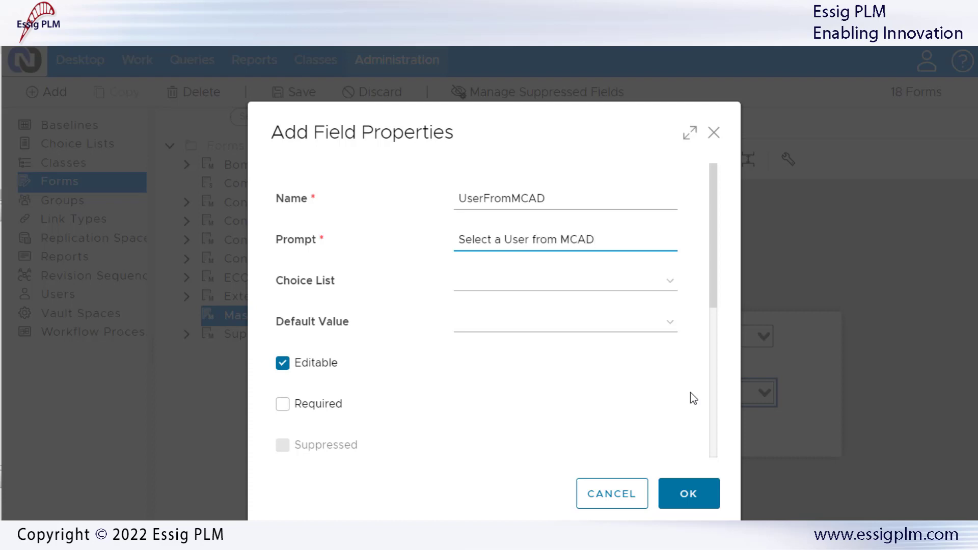
# Set the UserFromMCAD field's choice list to MCAD, and enlarge the field on the form so its whole prompt fits.
pyautogui.click(675, 286)
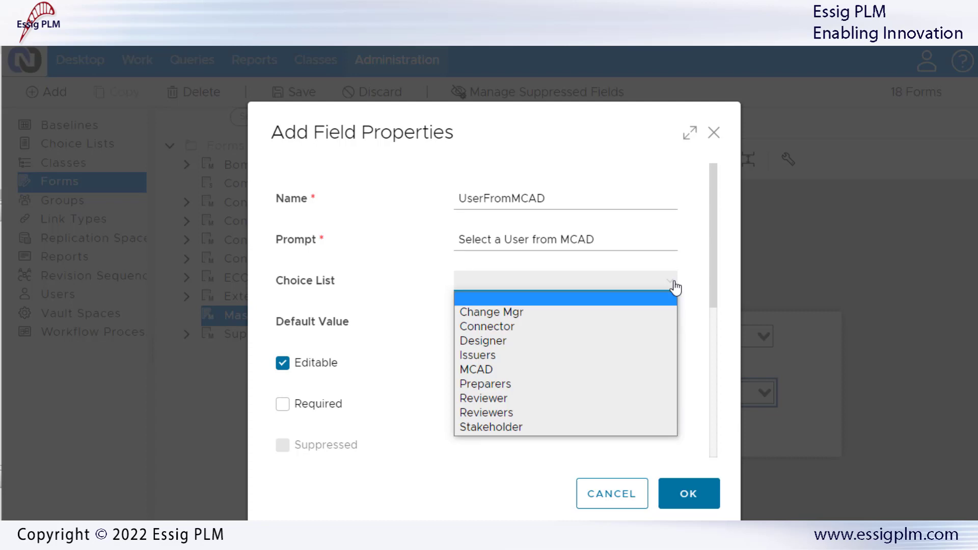
pyautogui.click(620, 368)
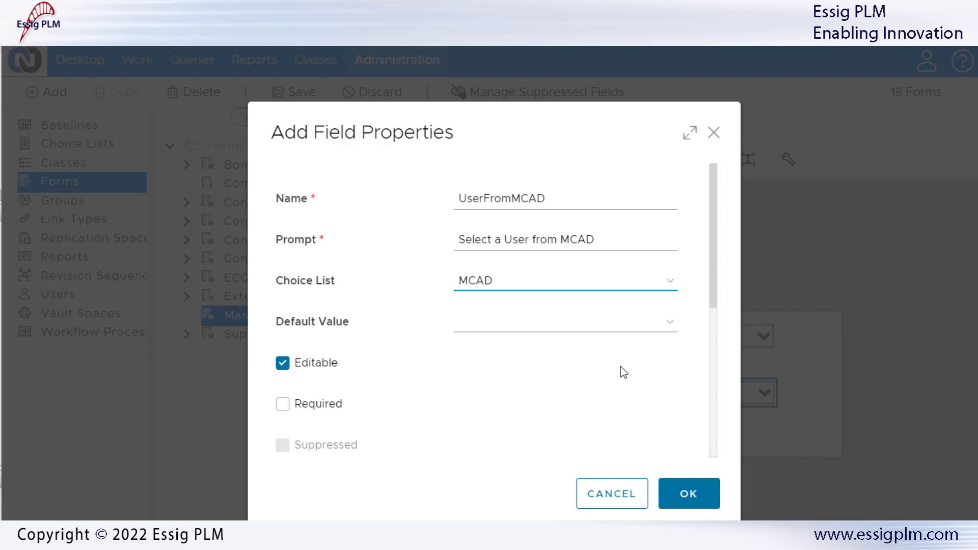
pyautogui.click(686, 496)
pyautogui.click(769, 402)
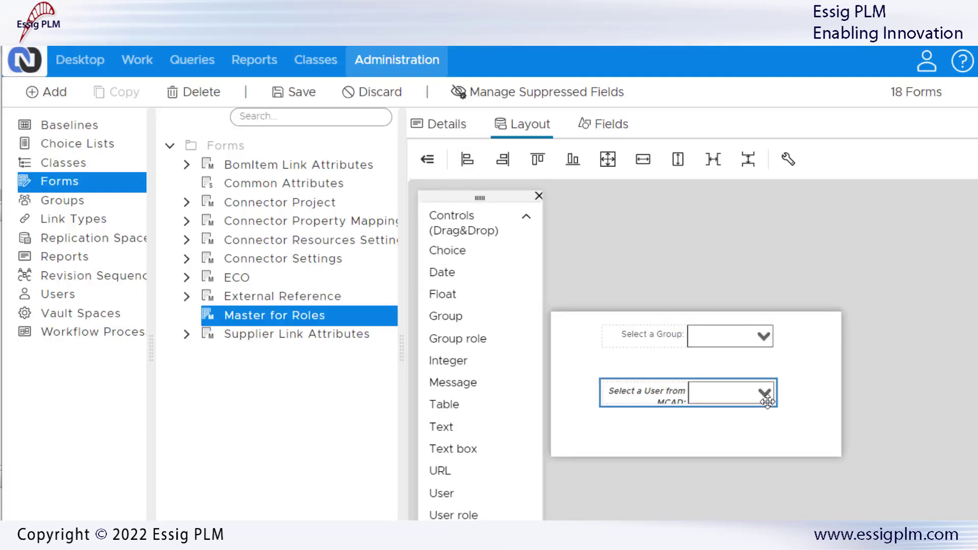
pyautogui.moveTo(774, 406); pyautogui.dragTo(789, 415)
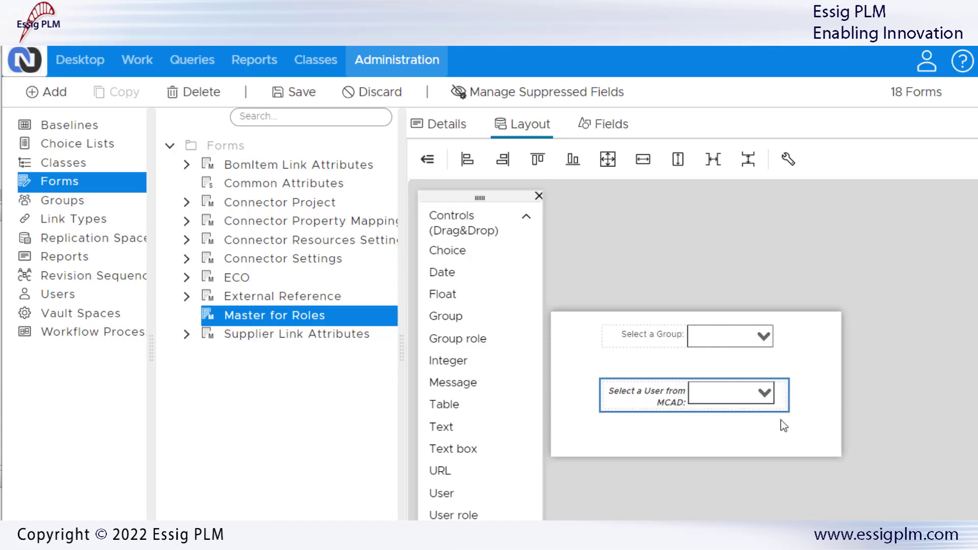
# Place a second User role control below the MCAD user field and name it SelectAUser.
pyautogui.moveTo(462, 516); pyautogui.dragTo(689, 446)
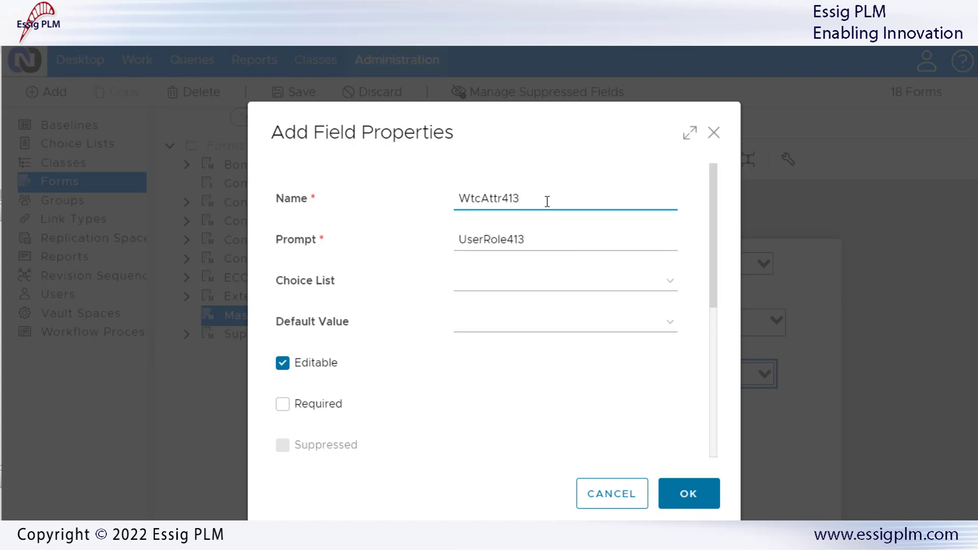
pyautogui.press('BackSpace')
pyautogui.press('BackSpace')
pyautogui.press('BackSpace')
pyautogui.press('BackSpace')
pyautogui.press('BackSpace')
pyautogui.press('BackSpace')
pyautogui.press('BackSpace')
pyautogui.press('BackSpace')
pyautogui.press('BackSpace')
pyautogui.press('BackSpace')
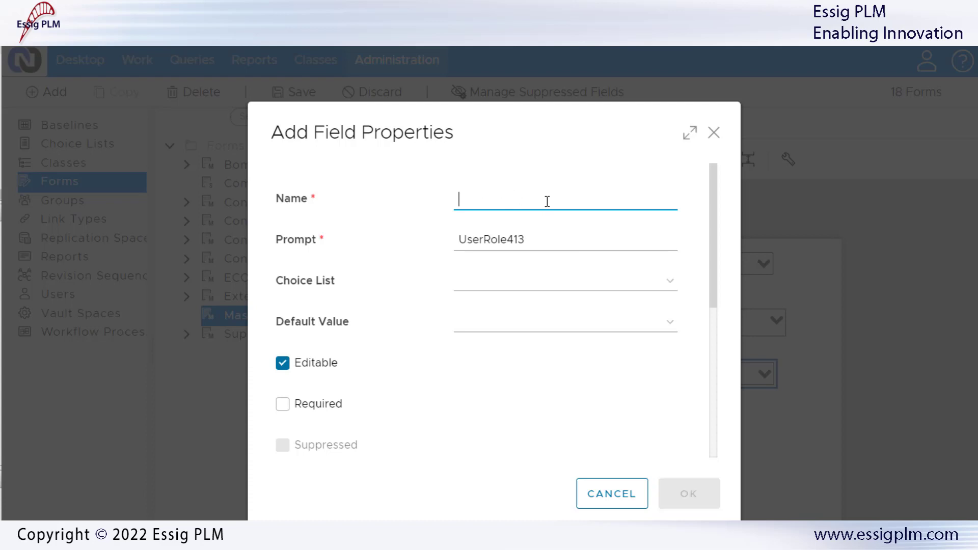
pyautogui.write('Select ')
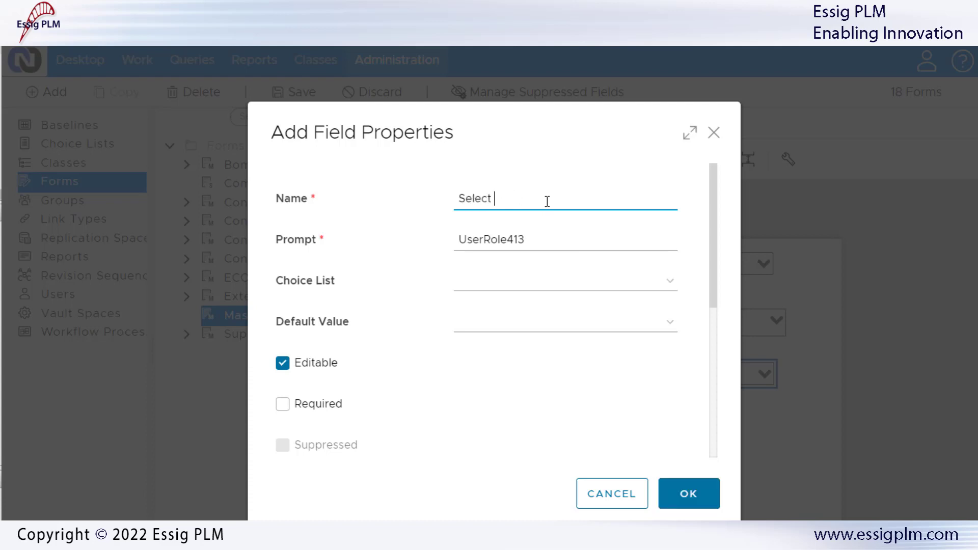
pyautogui.write('AUser')
# Set the SelectAUser field's prompt to "Select a User", accept it, and save the Master for Roles form.
pyautogui.press('Tab')
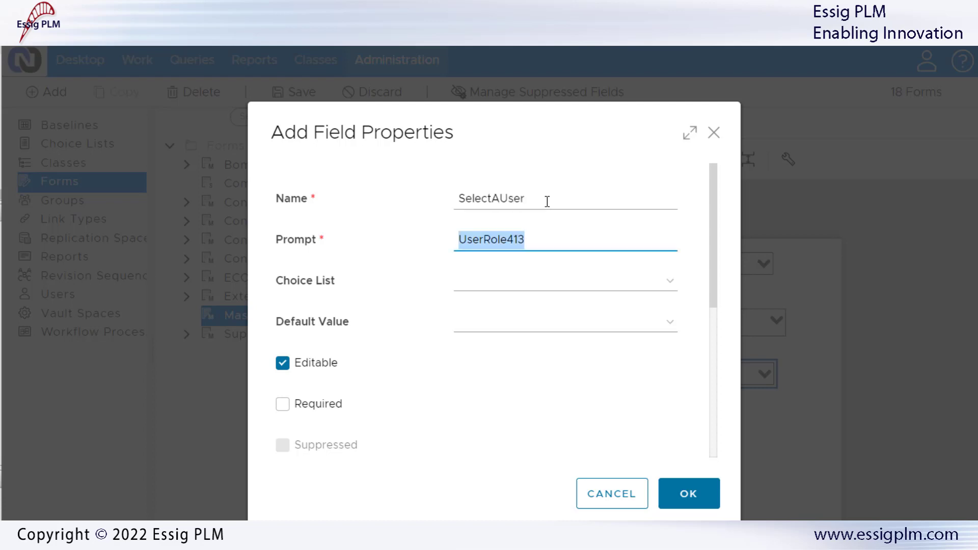
pyautogui.write('Select')
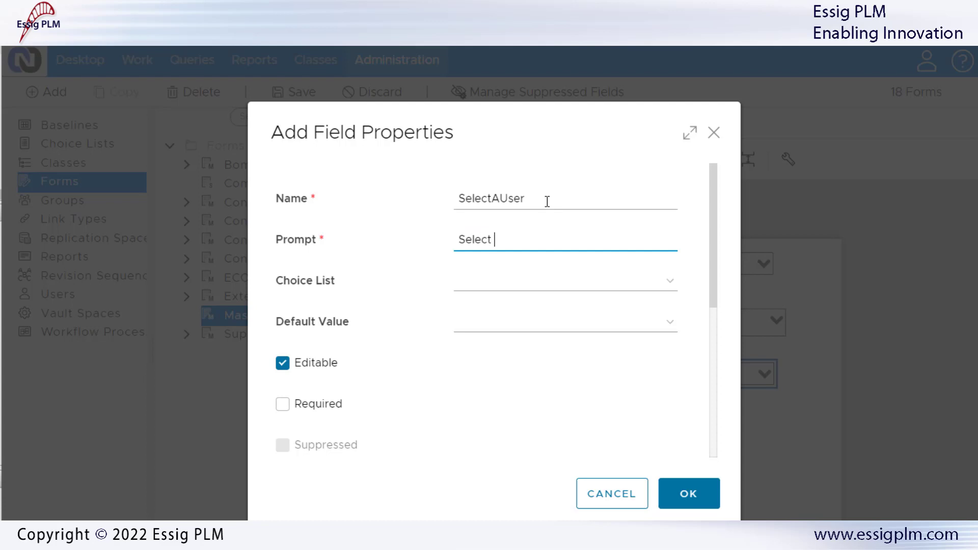
pyautogui.write(' a User')
pyautogui.click(694, 495)
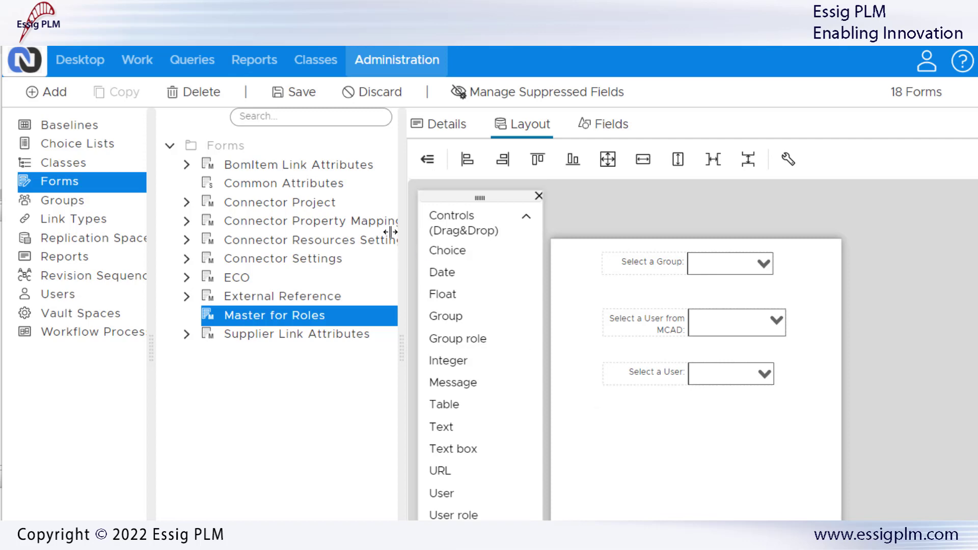
pyautogui.click(315, 94)
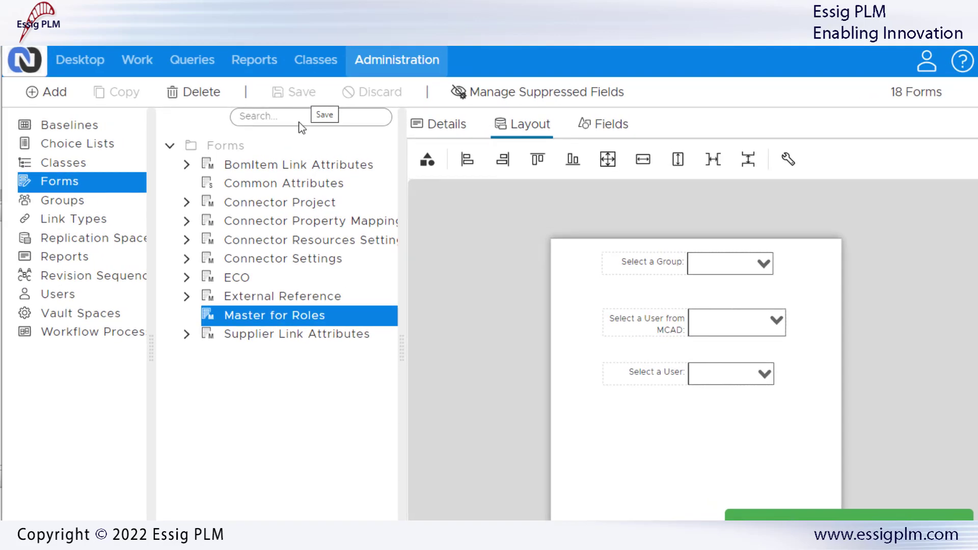
# Add a form named "Derived for Roles" derived from the Master for Roles form and save it.
pyautogui.rightClick(275, 325)
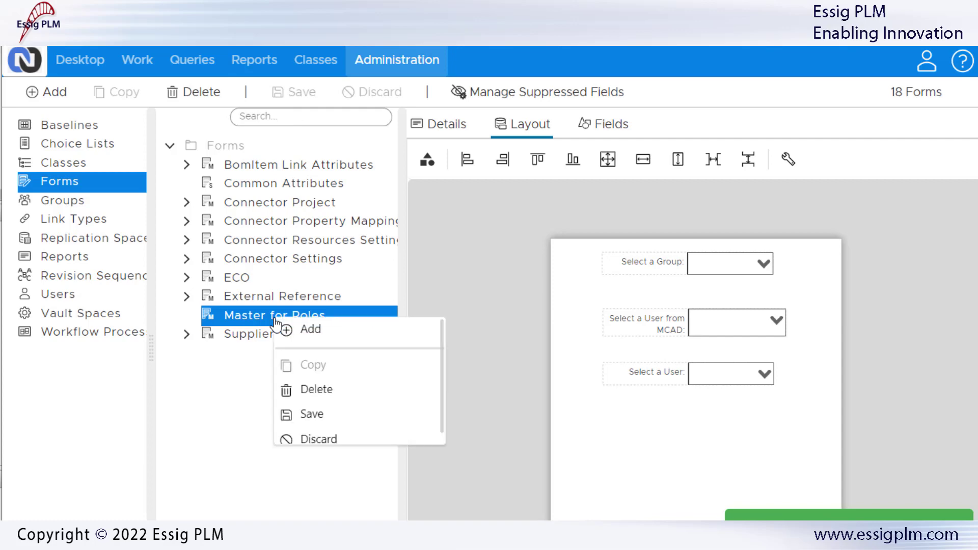
pyautogui.click(321, 330)
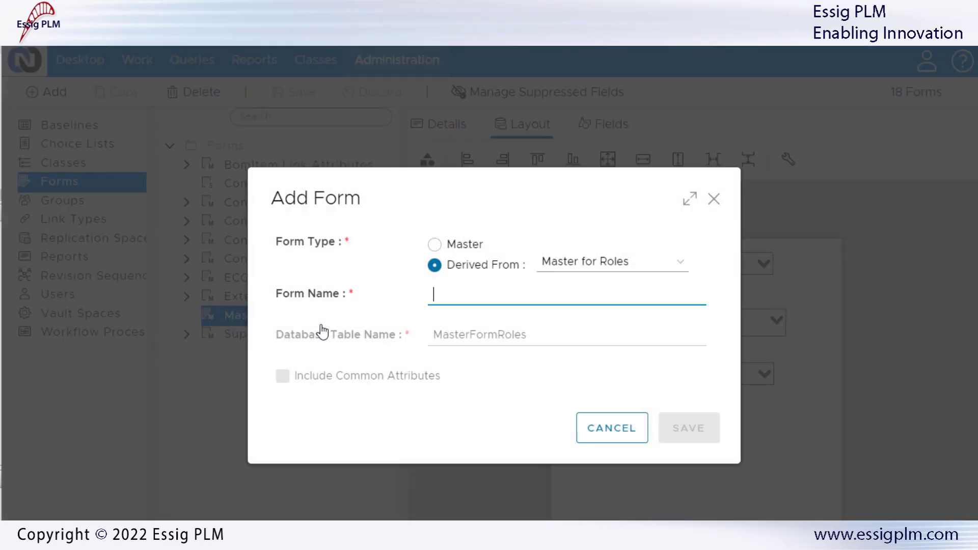
pyautogui.write('Der')
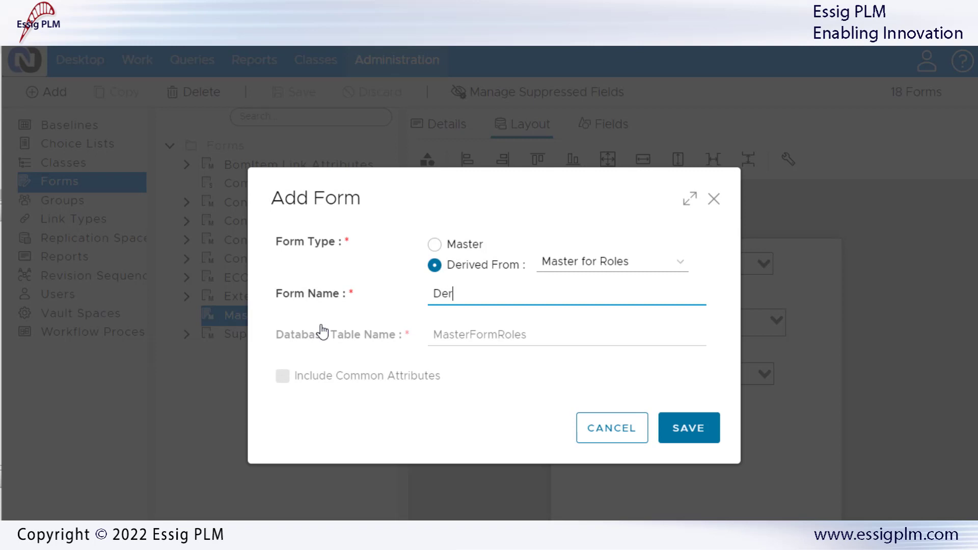
pyautogui.write('ived for Roles')
pyautogui.click(684, 432)
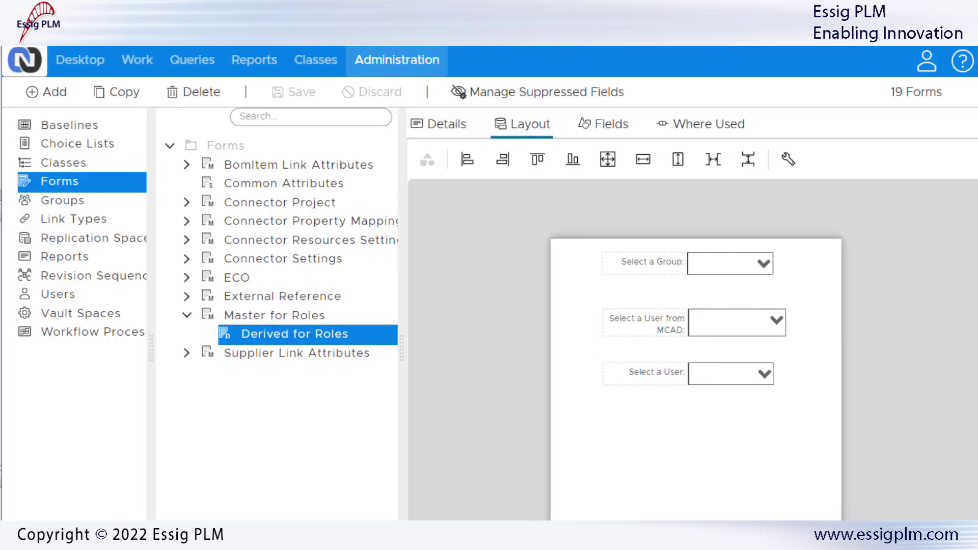
# Add a new workflow process and set the process name in its start properties to "Roles Selection".
pyautogui.click(70, 339)
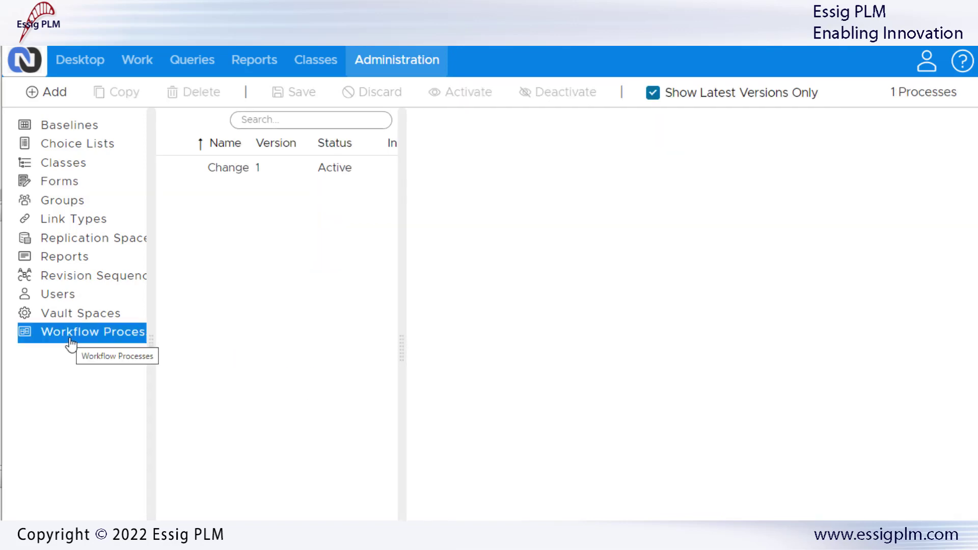
pyautogui.click(57, 93)
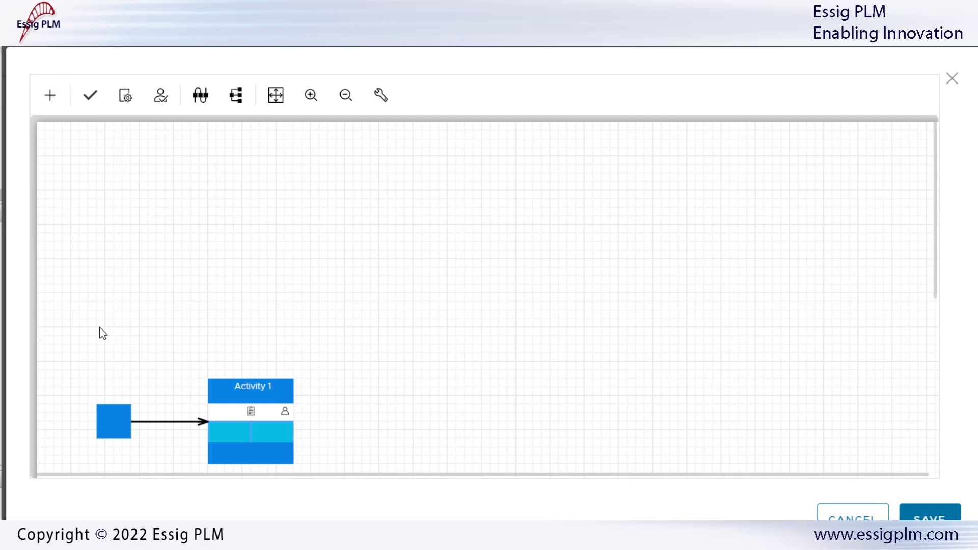
pyautogui.scroll(-1, 270, 367)
pyautogui.moveTo(247, 365); pyautogui.dragTo(428, 253)
pyautogui.rightClick(291, 274)
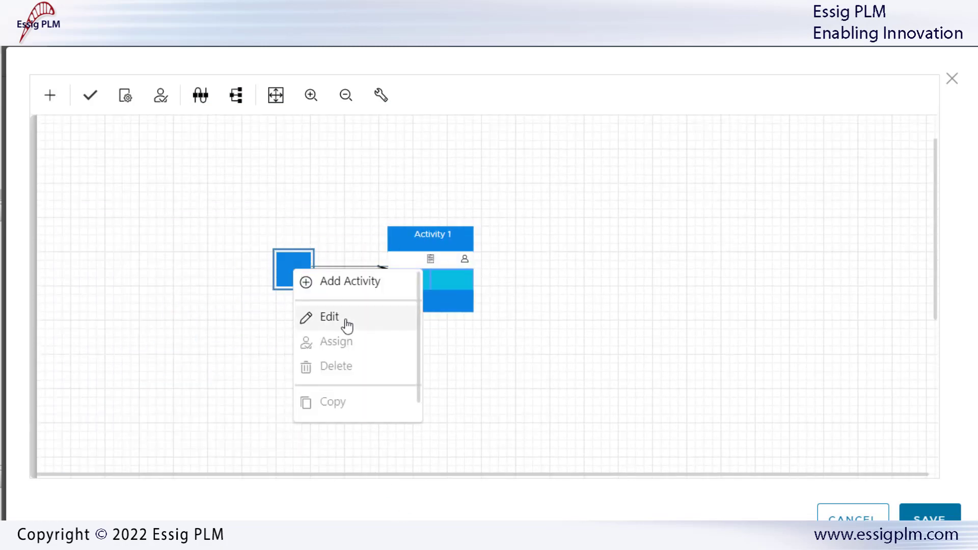
pyautogui.click(346, 324)
pyautogui.write('Ro')
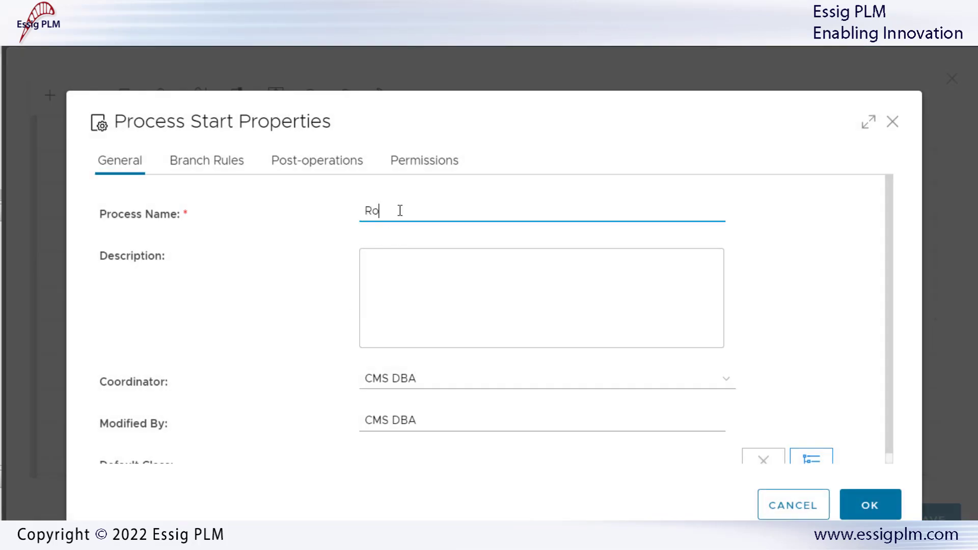
pyautogui.write('les Selection')
# Set the process's launch permissions to Global and accept the start properties.
pyautogui.click(408, 171)
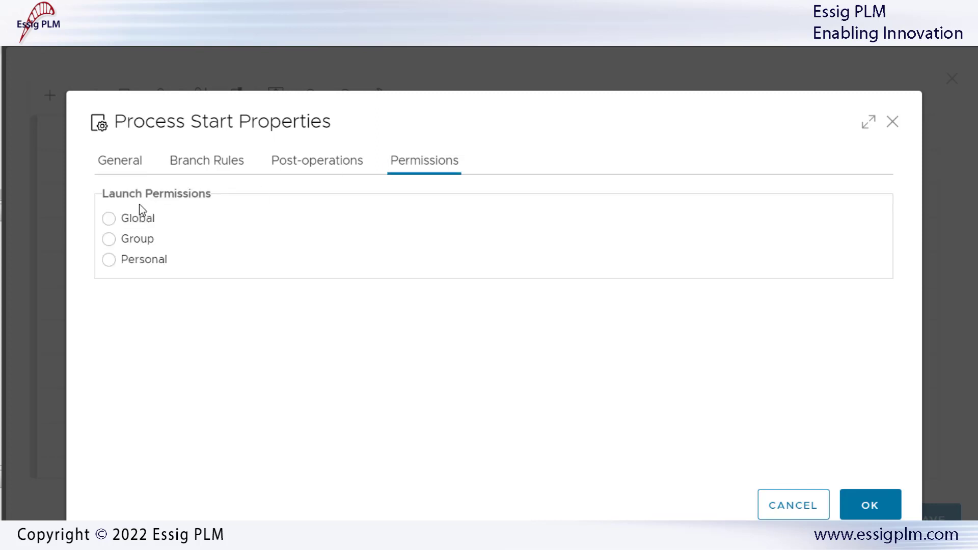
pyautogui.click(113, 220)
pyautogui.click(869, 506)
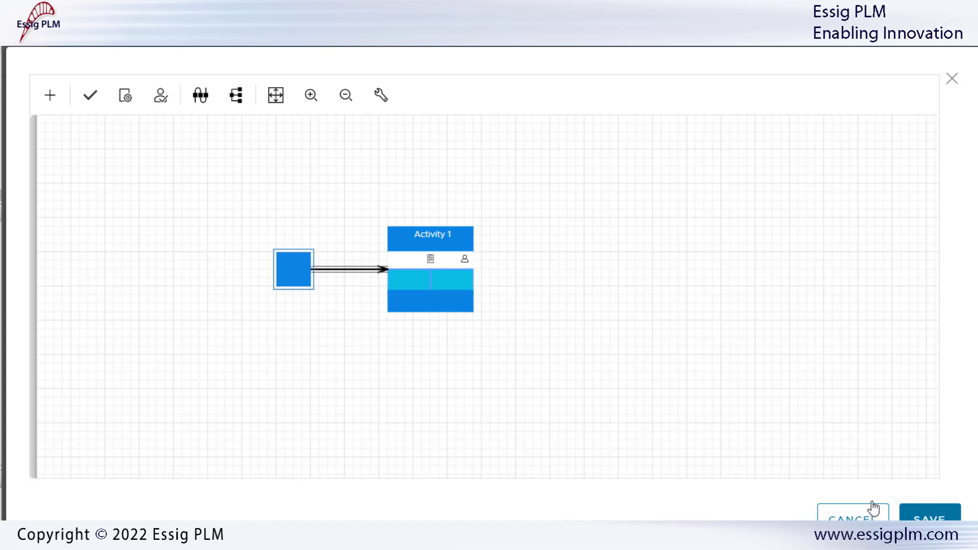
# Add a second activity to the workflow diagram, align it beside Activity 1, and connect Activity 1 to it.
pyautogui.rightClick(549, 257)
pyautogui.click(593, 294)
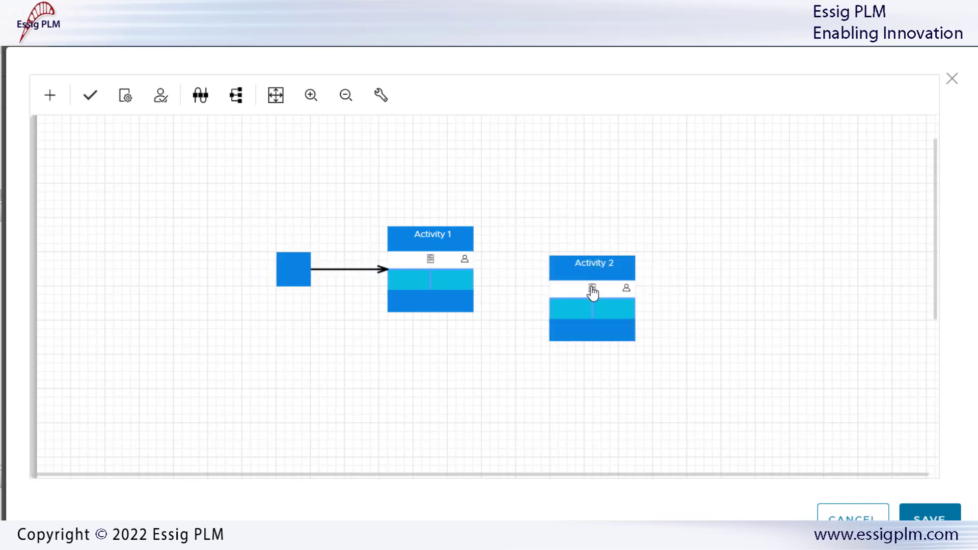
pyautogui.moveTo(589, 290); pyautogui.dragTo(585, 258)
pyautogui.moveTo(469, 271); pyautogui.dragTo(544, 270)
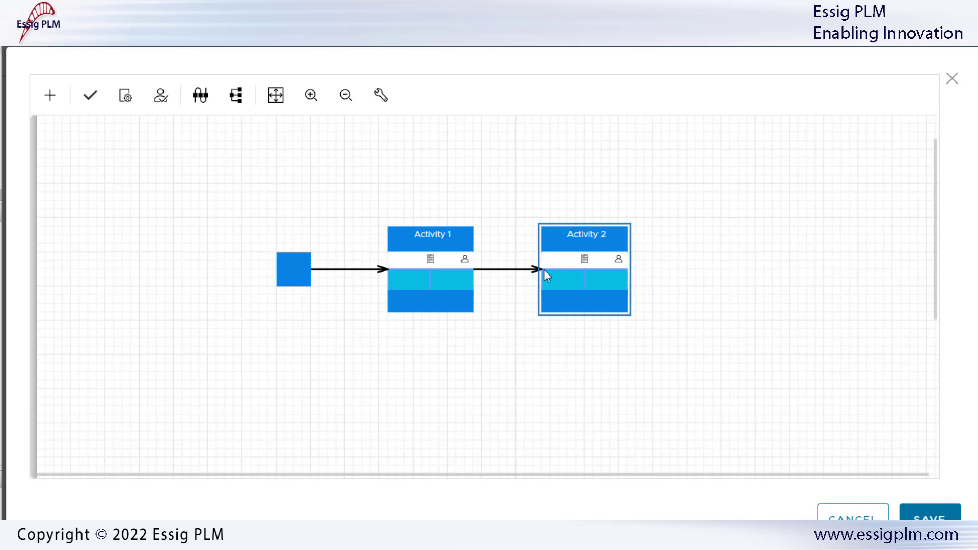
pyautogui.click(496, 270)
# Rename Activity 1 to "Select the assignees of the next activity" in its activity properties.
pyautogui.rightClick(433, 275)
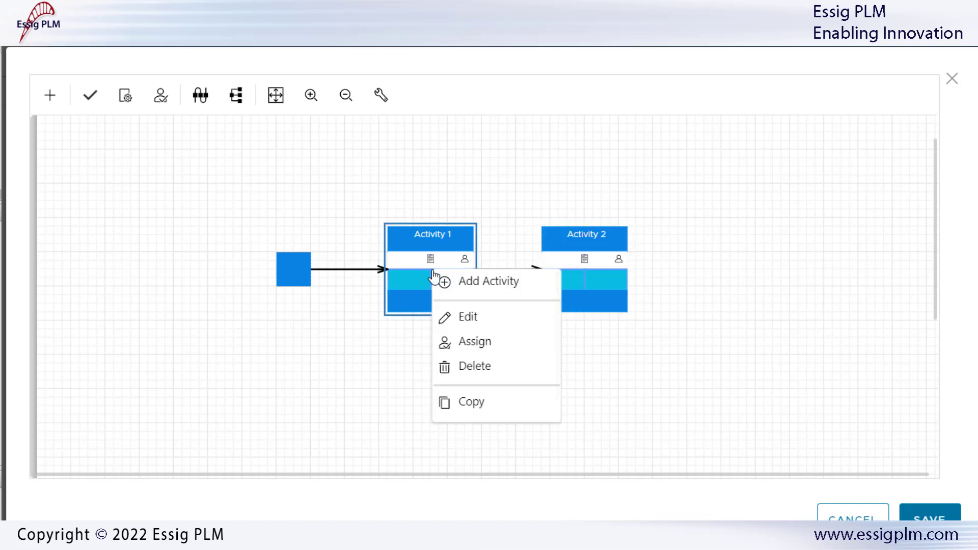
pyautogui.click(475, 318)
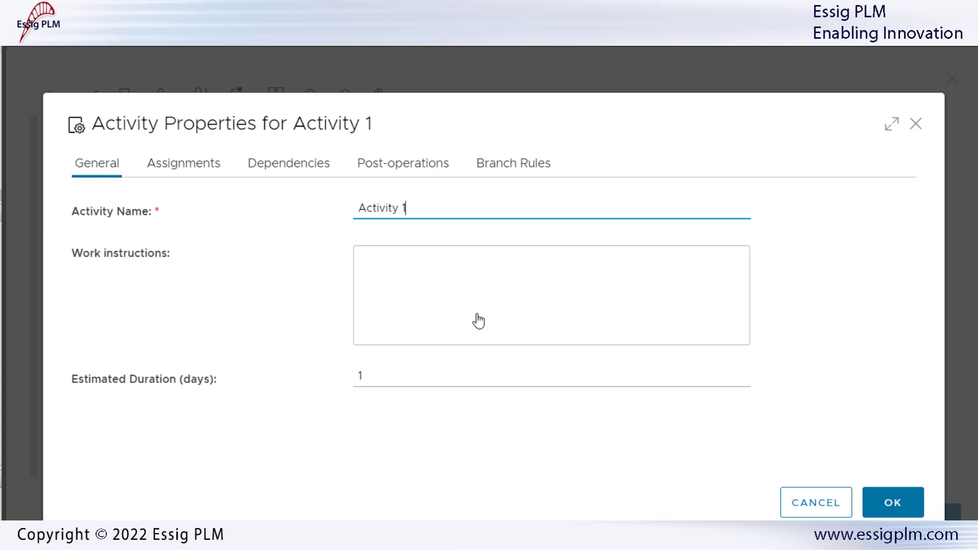
pyautogui.press('BackSpace')
pyautogui.press('BackSpace')
pyautogui.press('BackSpace')
pyautogui.press('BackSpace')
pyautogui.press('BackSpace')
pyautogui.press('BackSpace')
pyautogui.press('BackSpace')
pyautogui.press('BackSpace')
pyautogui.press('BackSpace')
pyautogui.press('BackSpace')
pyautogui.write('S')
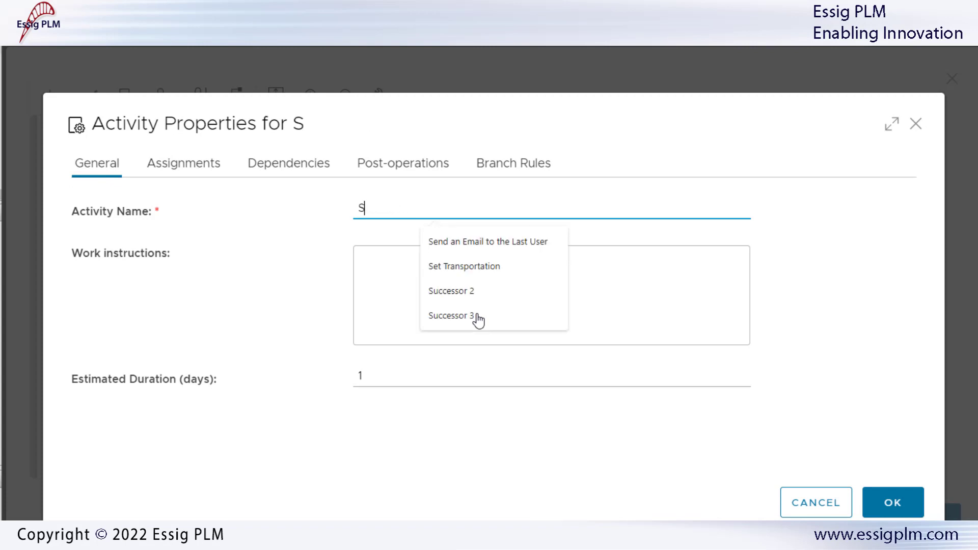
pyautogui.write('elect the')
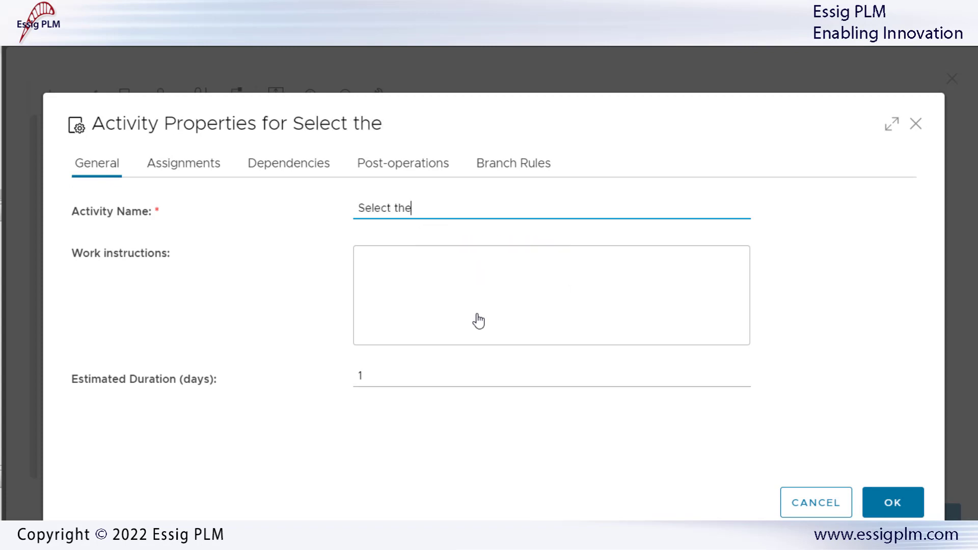
pyautogui.write(' assignees of')
pyautogui.write('the n')
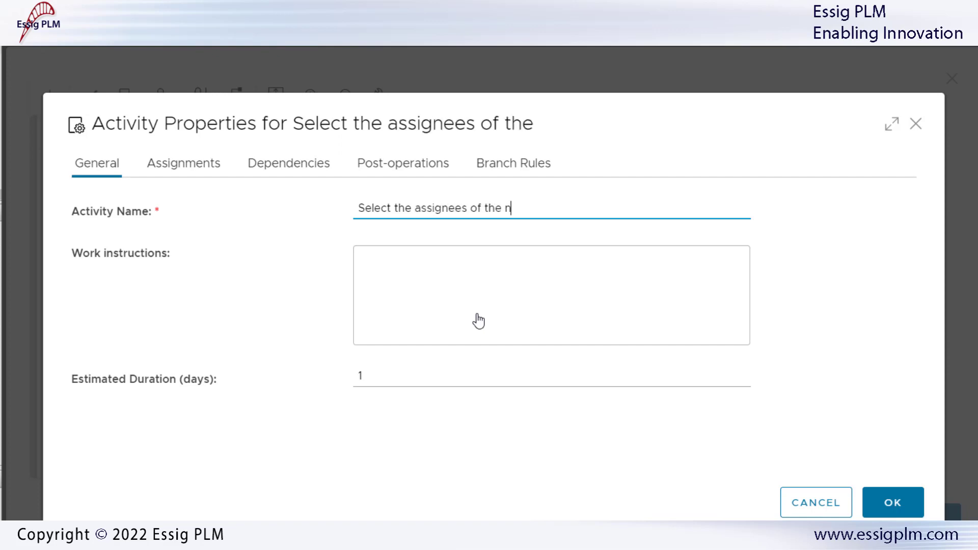
pyautogui.write('ext activity')
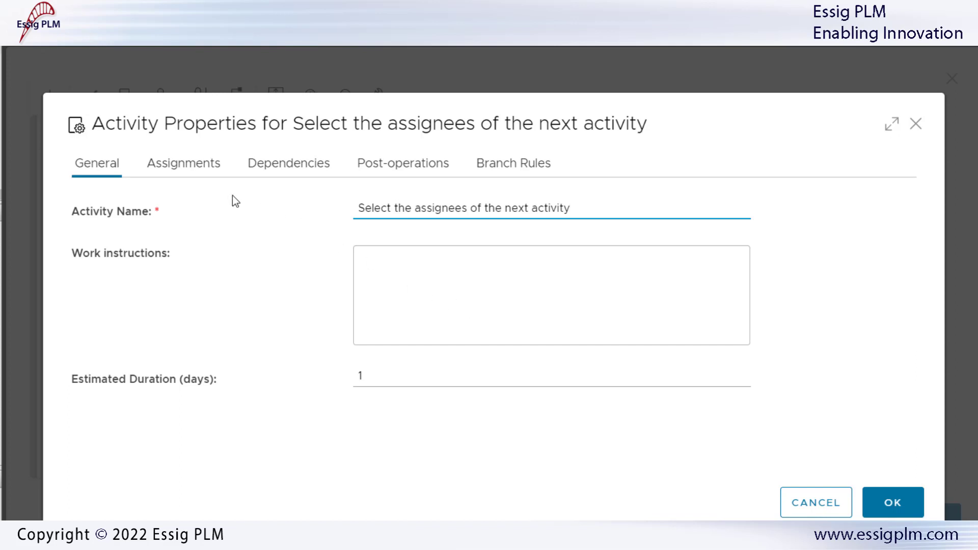
# Assign an individual user from the Users list to the first activity as an approver and accept its properties.
pyautogui.click(184, 164)
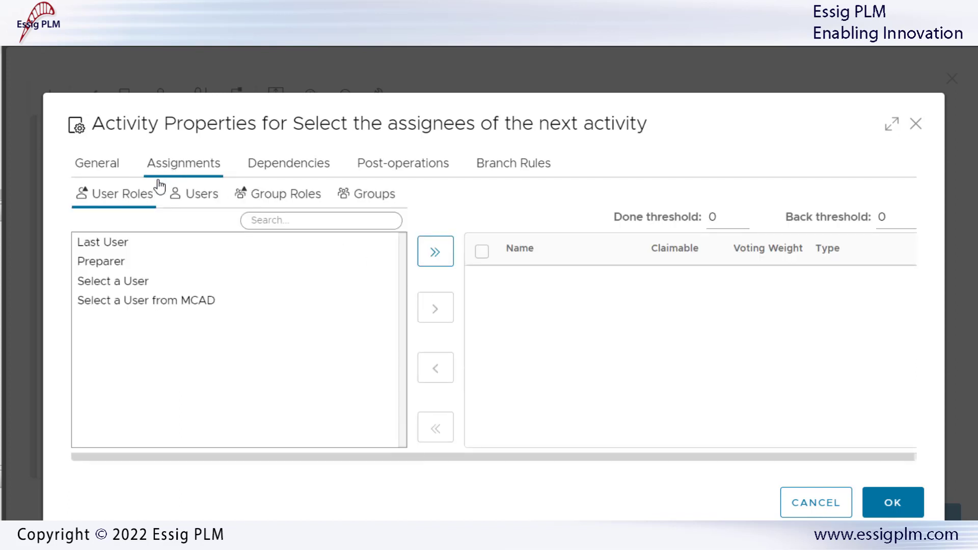
pyautogui.click(198, 199)
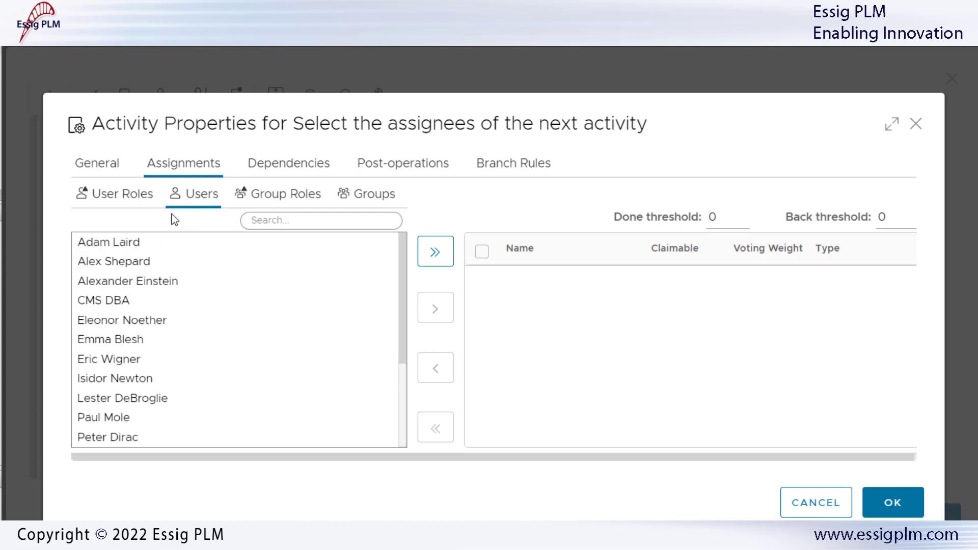
pyautogui.click(109, 421)
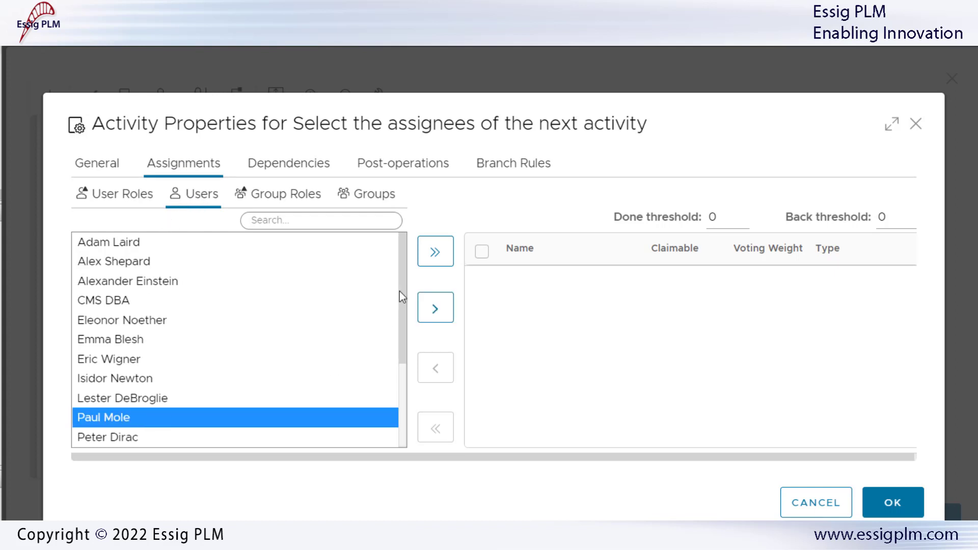
pyautogui.click(443, 316)
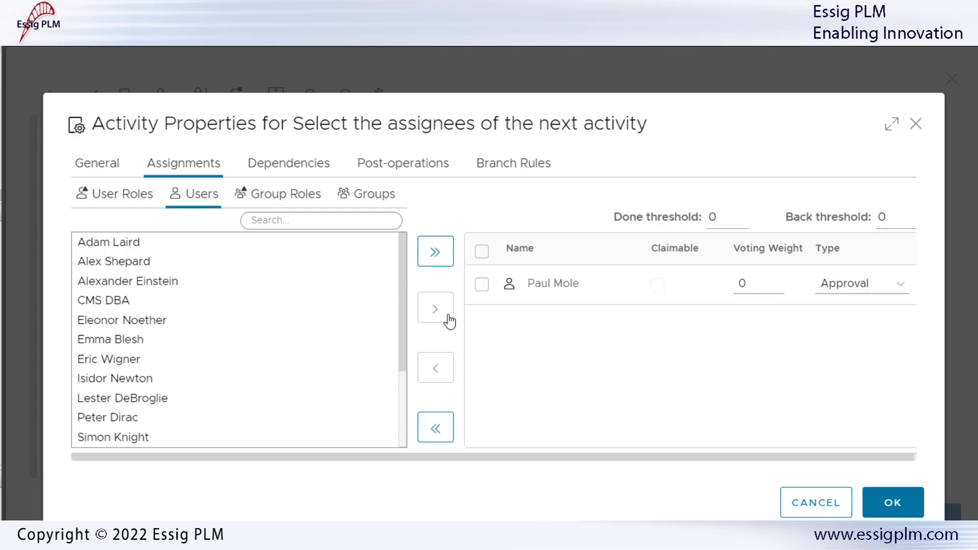
pyautogui.click(897, 509)
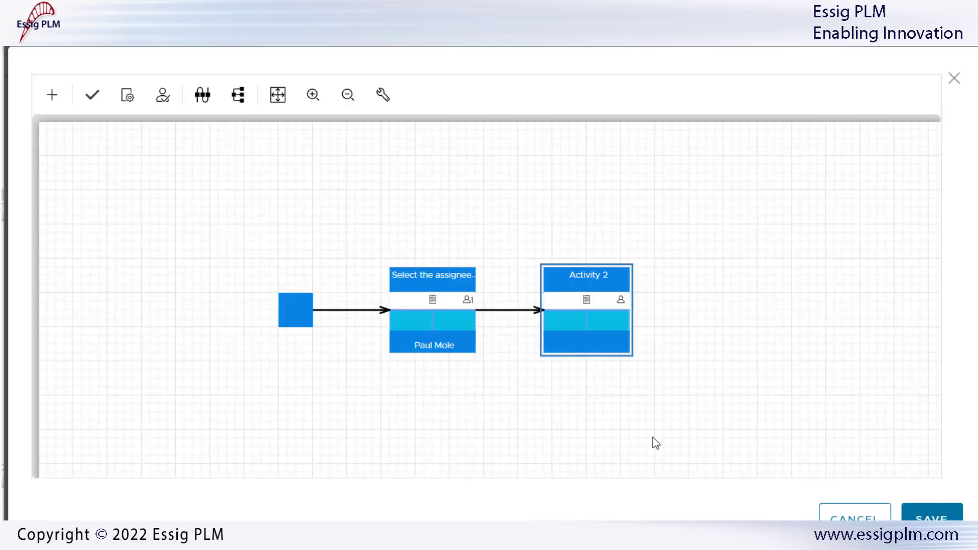
# Edit Activity 2 and assign the user roles "Select a User" and "Select a User from MCAD" to it.
pyautogui.rightClick(582, 301)
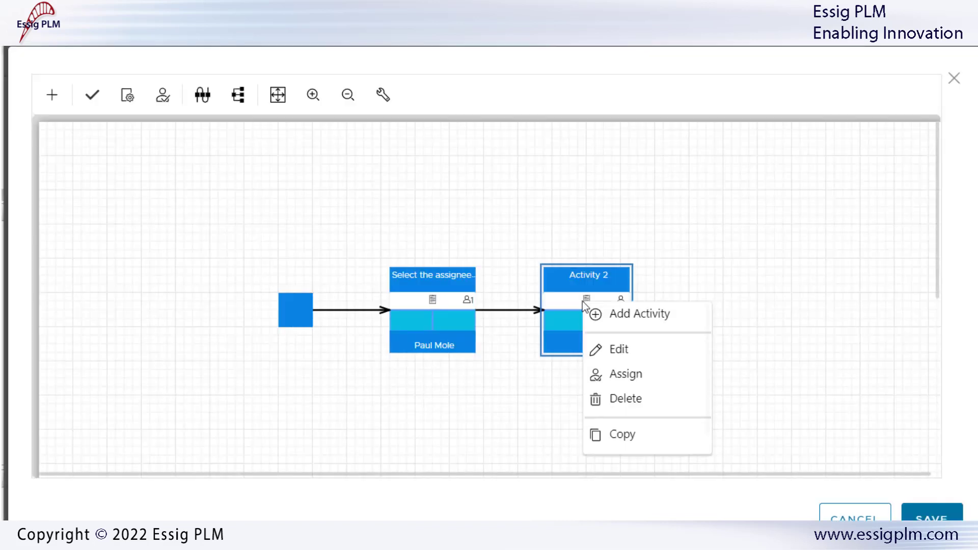
pyautogui.click(618, 349)
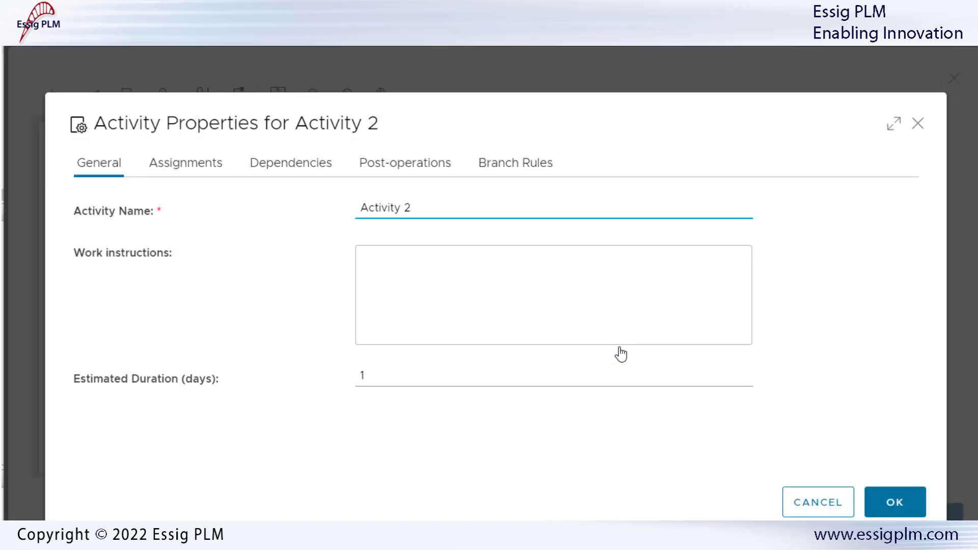
pyautogui.click(196, 169)
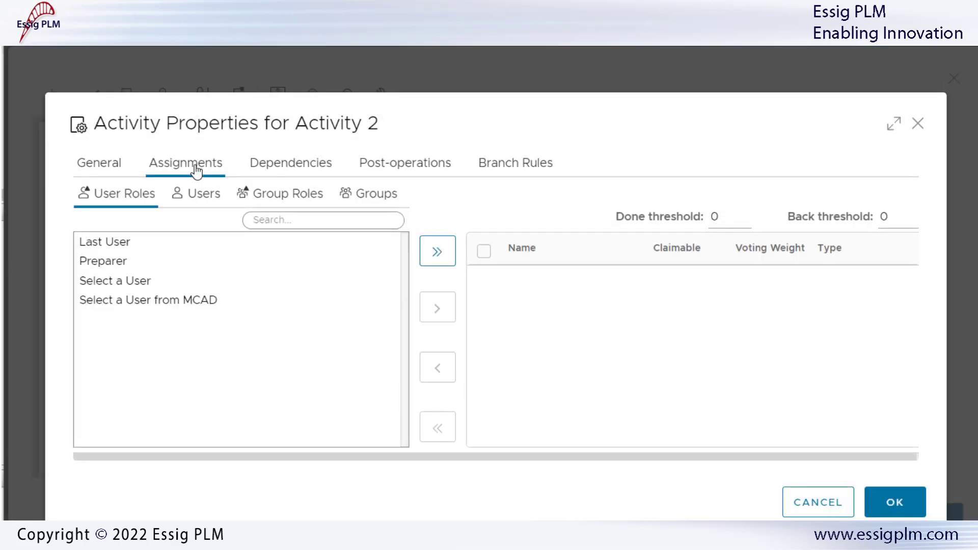
pyautogui.click(125, 283)
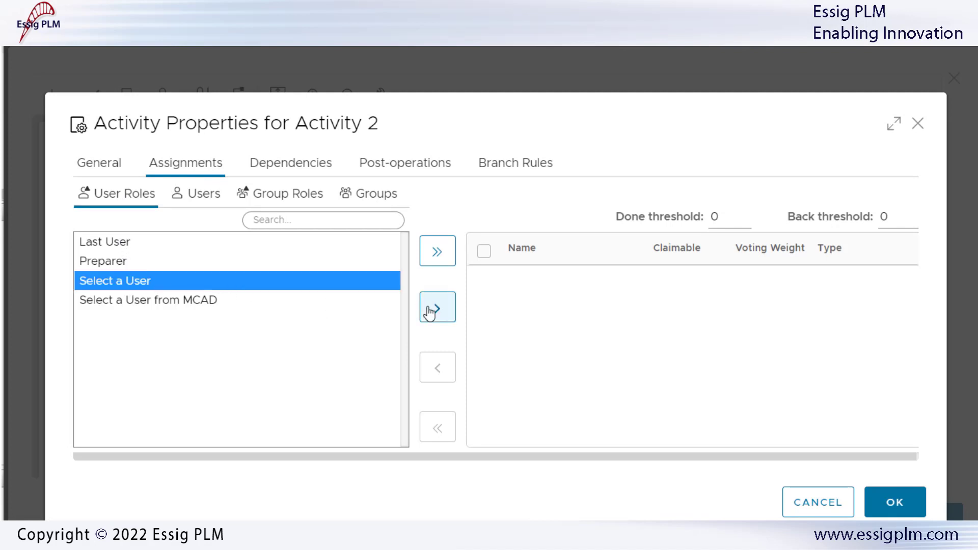
pyautogui.click(430, 311)
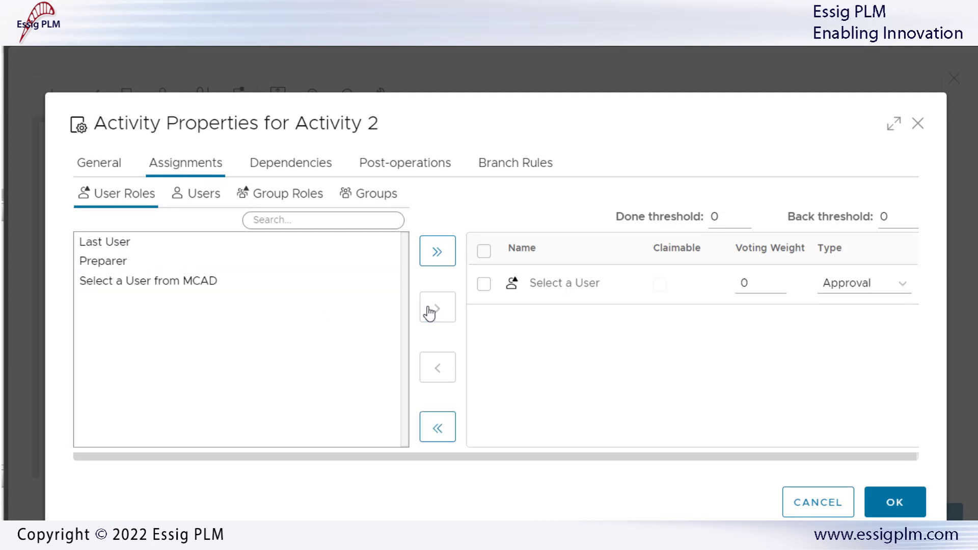
pyautogui.click(131, 282)
pyautogui.click(433, 309)
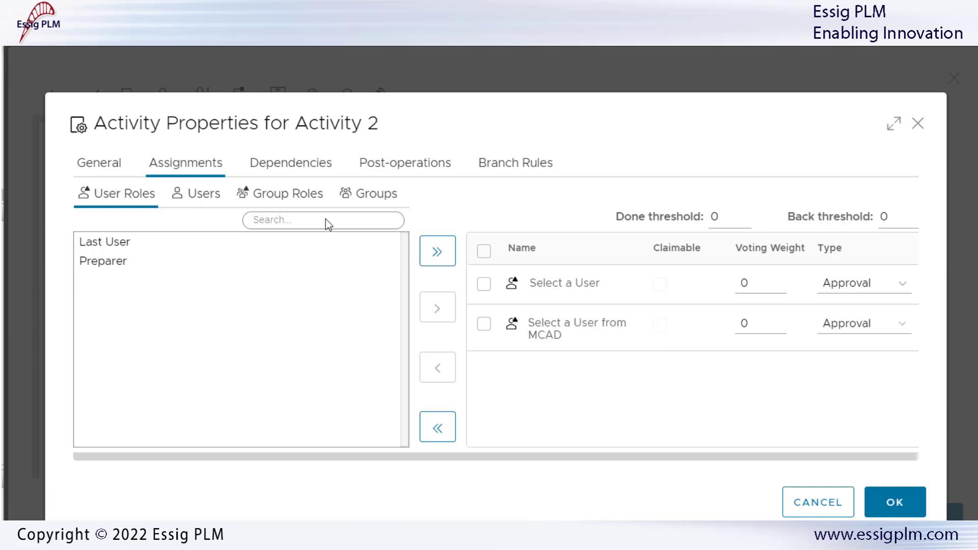
# Assign the group role "Select a Group" to Activity 2, make it claimable, and accept the activity properties.
pyautogui.click(294, 195)
pyautogui.click(107, 252)
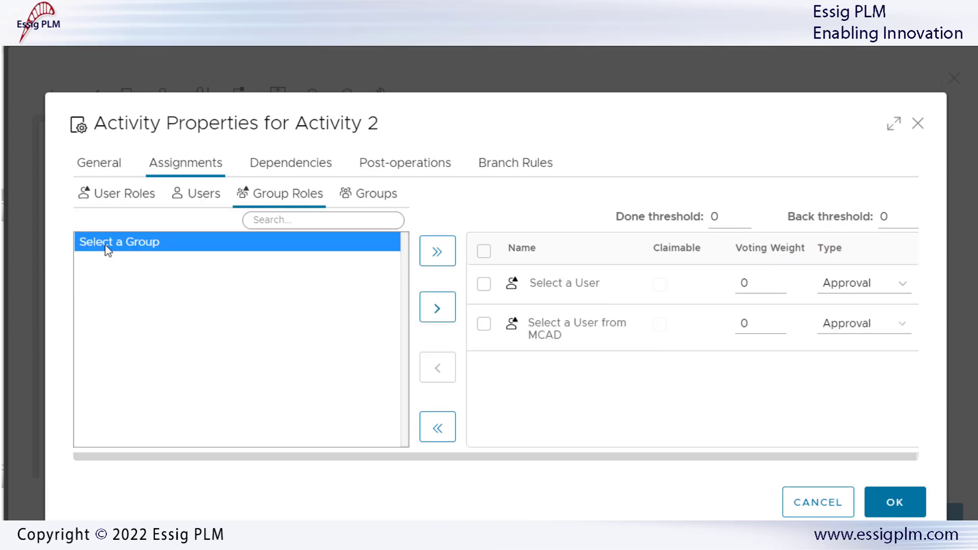
pyautogui.click(437, 318)
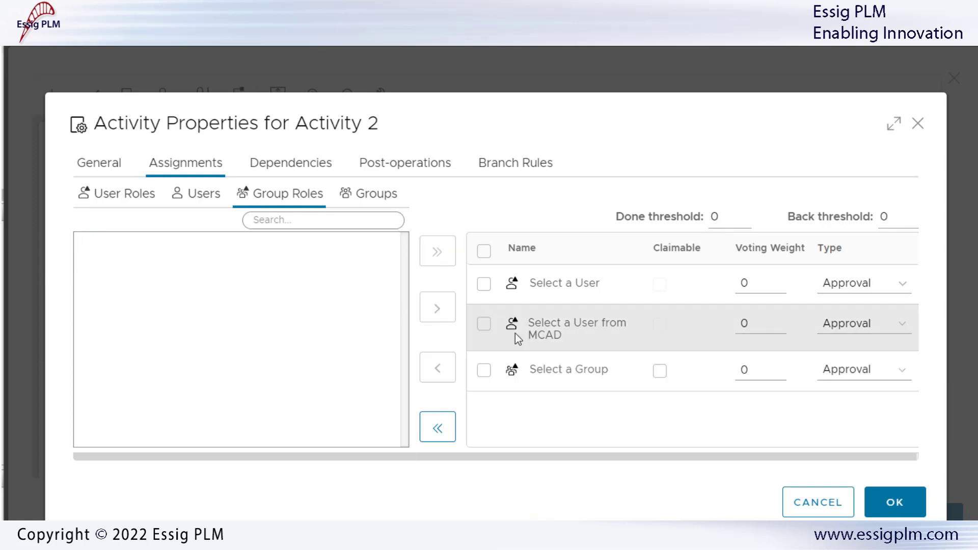
pyautogui.click(659, 372)
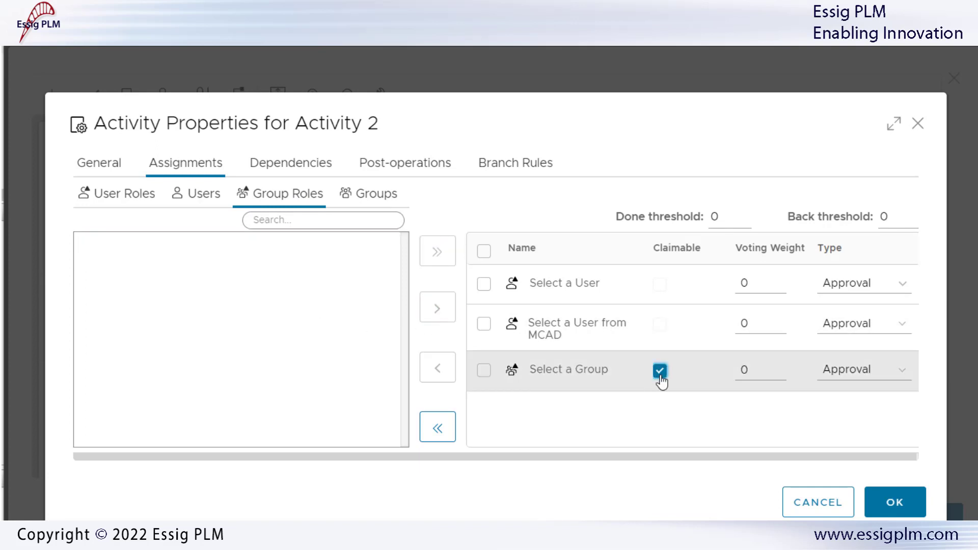
pyautogui.click(895, 502)
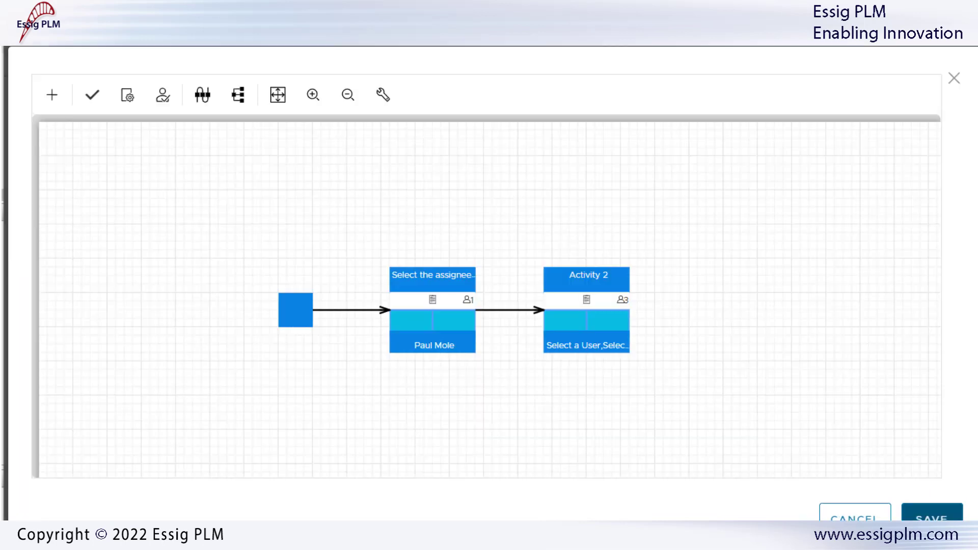
# Save the Roles Selection workflow process and widen the Name column in the process list.
pyautogui.click(932, 514)
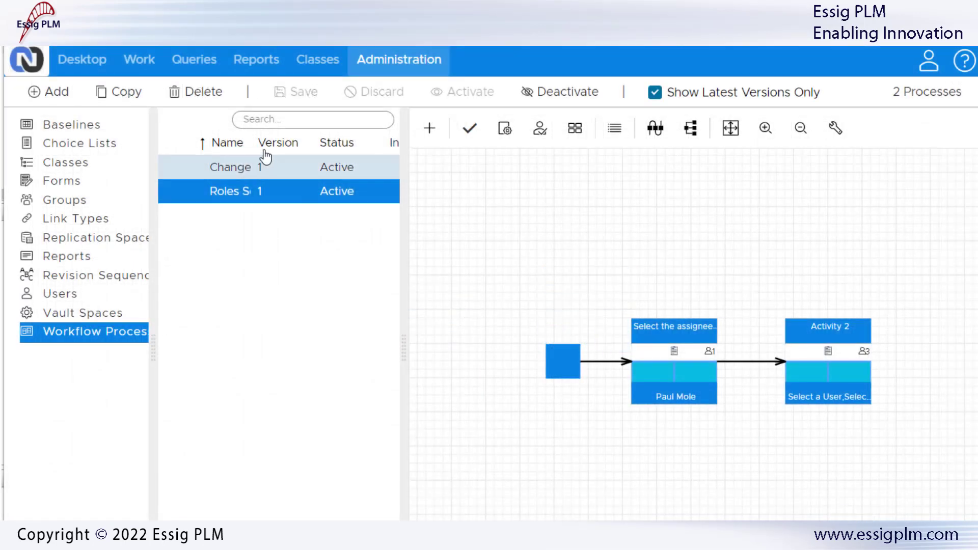
pyautogui.moveTo(263, 143); pyautogui.dragTo(318, 149)
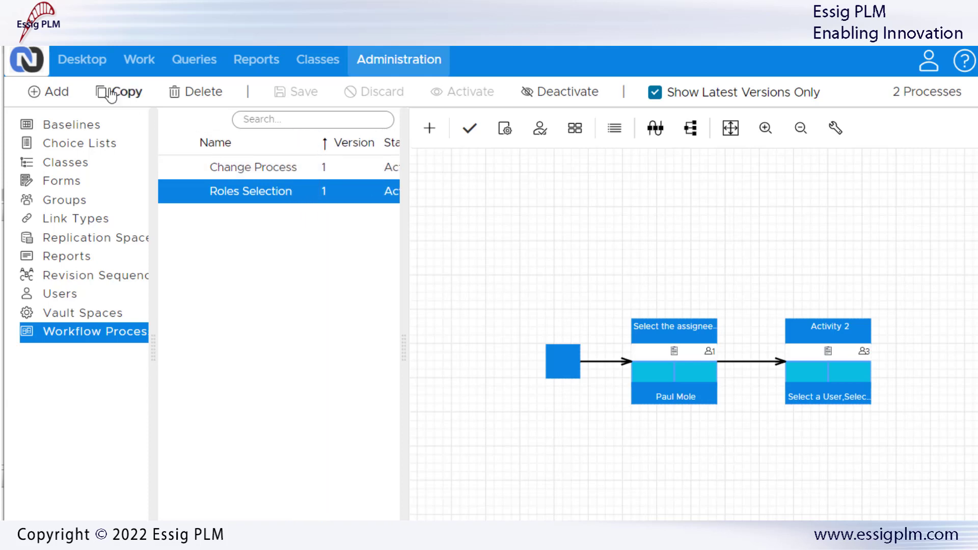
# Create a workflow instance from the desktop that routes handle_assembly_sw_drawing.SLDDRW through the Roles Selection process.
pyautogui.click(78, 68)
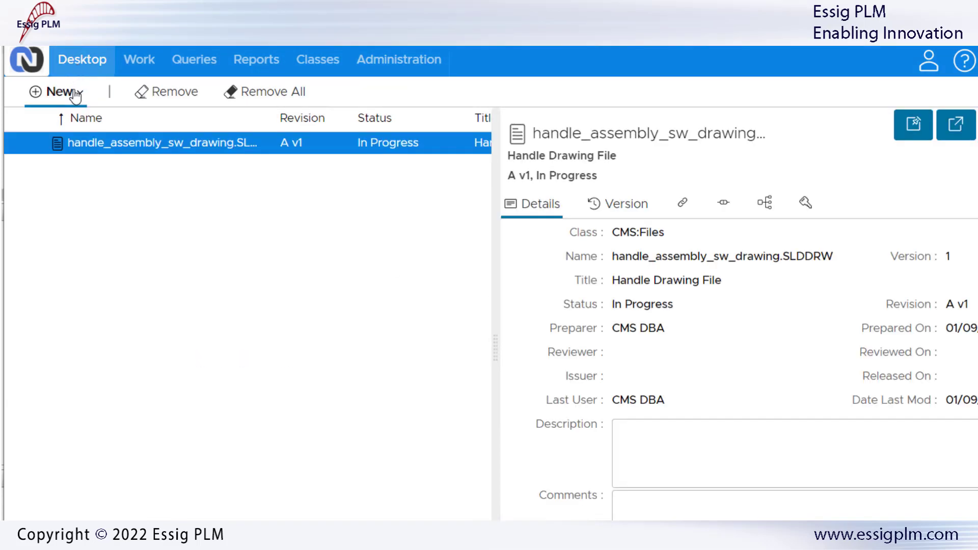
pyautogui.click(74, 92)
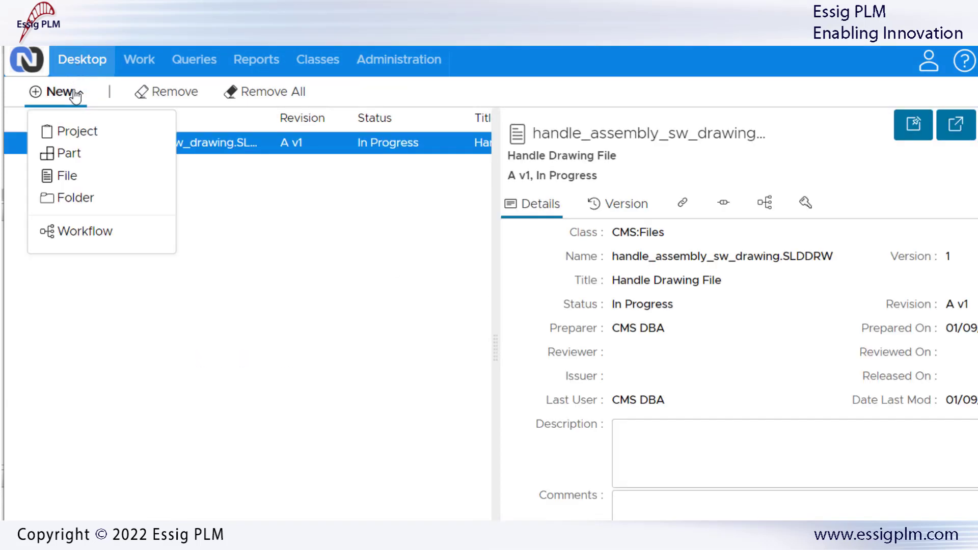
pyautogui.click(94, 235)
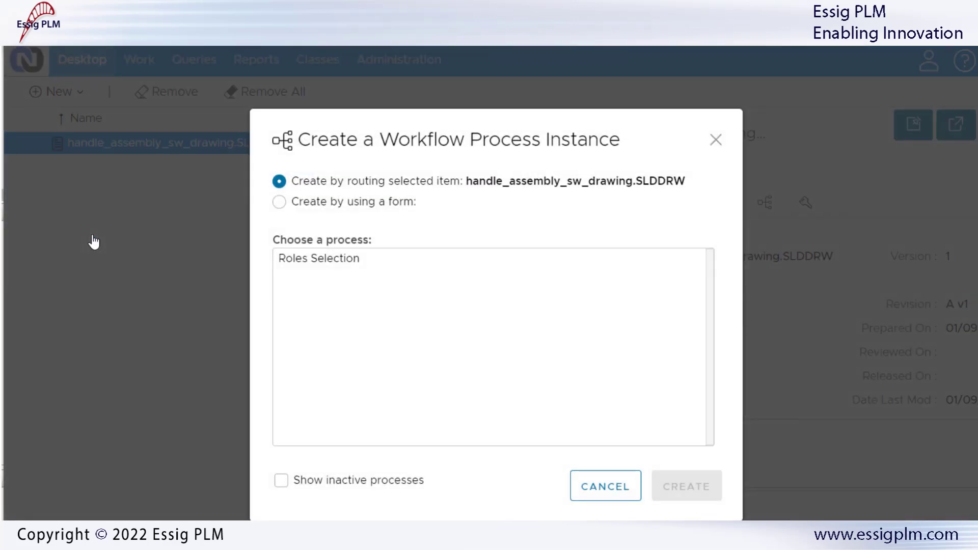
pyautogui.click(326, 261)
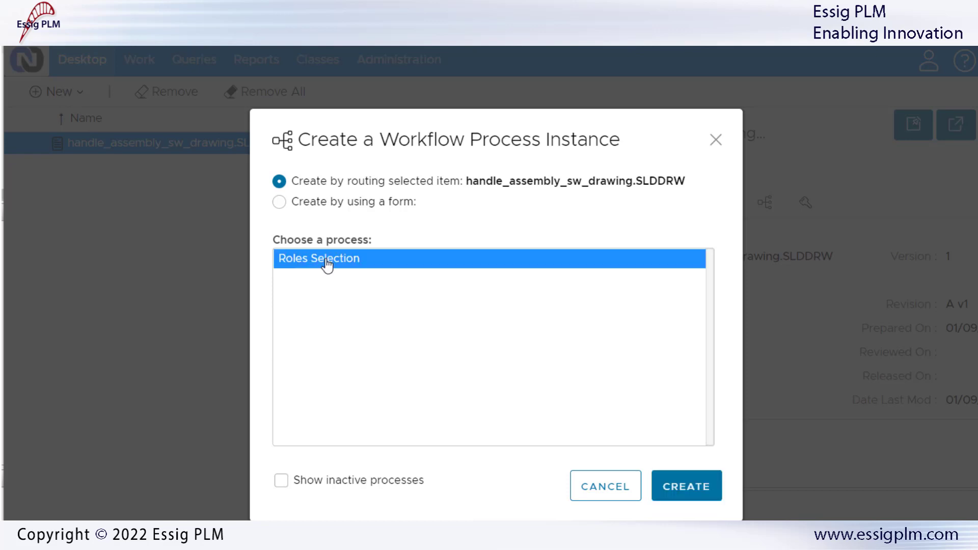
pyautogui.click(693, 488)
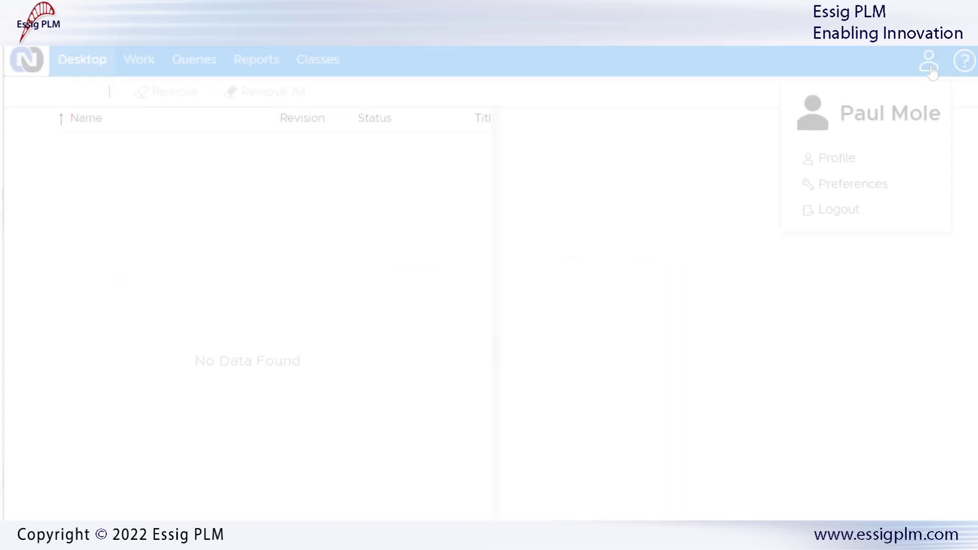
# Send the handle_assembly_sw_drawing item forward from the first assignee's work list.
pyautogui.click(932, 72)
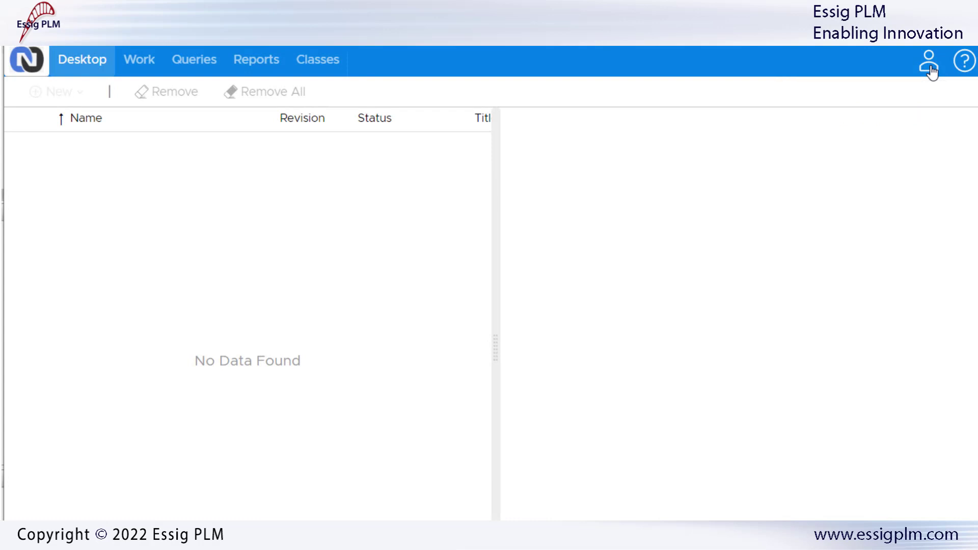
pyautogui.click(141, 66)
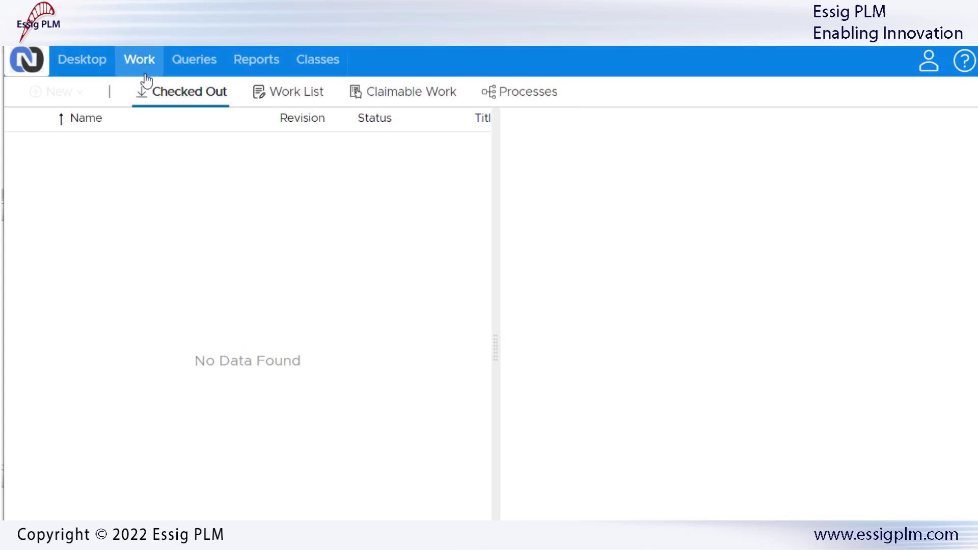
pyautogui.click(305, 94)
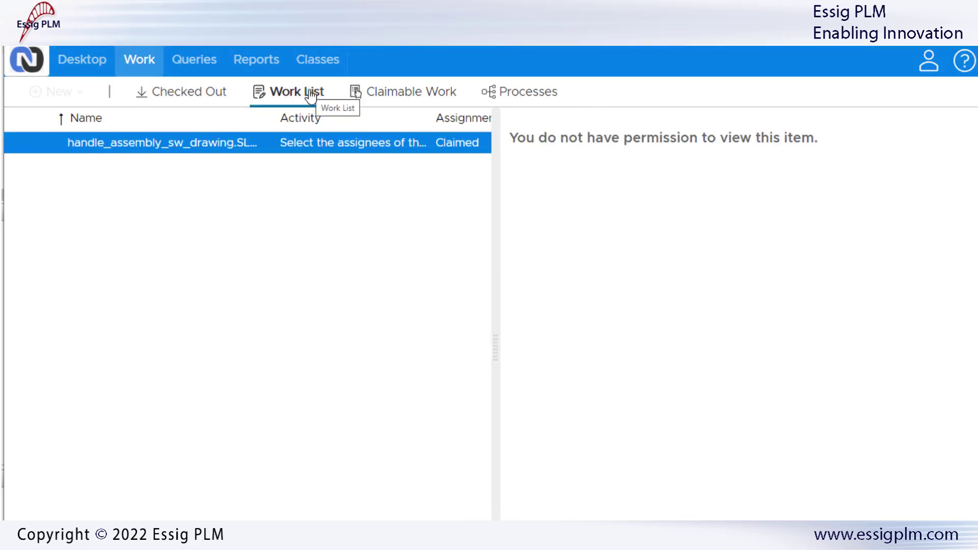
pyautogui.rightClick(267, 146)
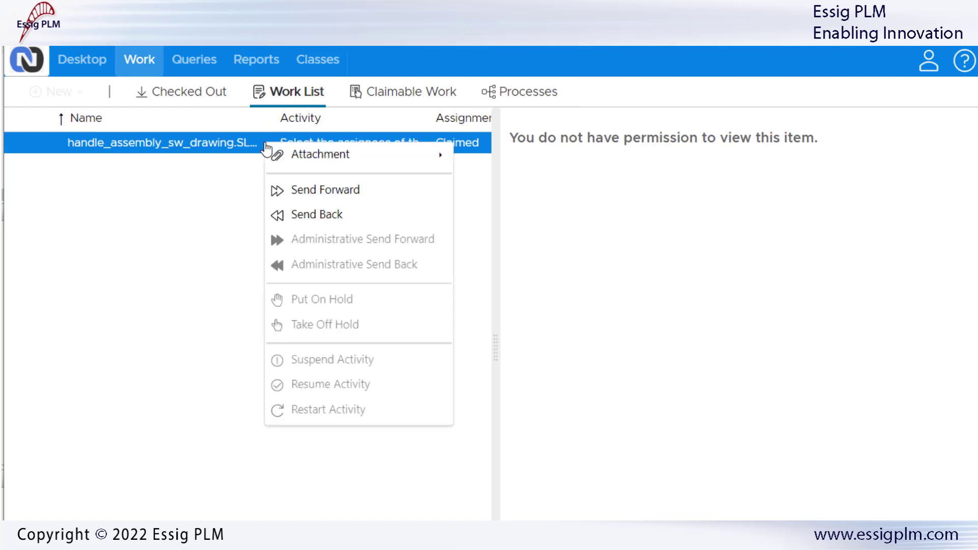
pyautogui.click(366, 199)
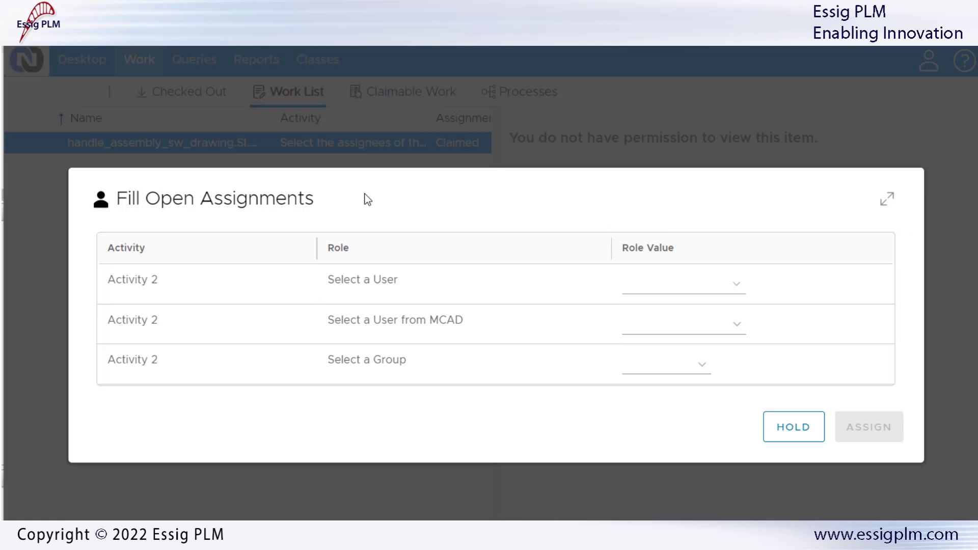
# Fill the open Activity 2 roles with a user, an MCAD user and the Designer group, and assign them.
pyautogui.click(740, 287)
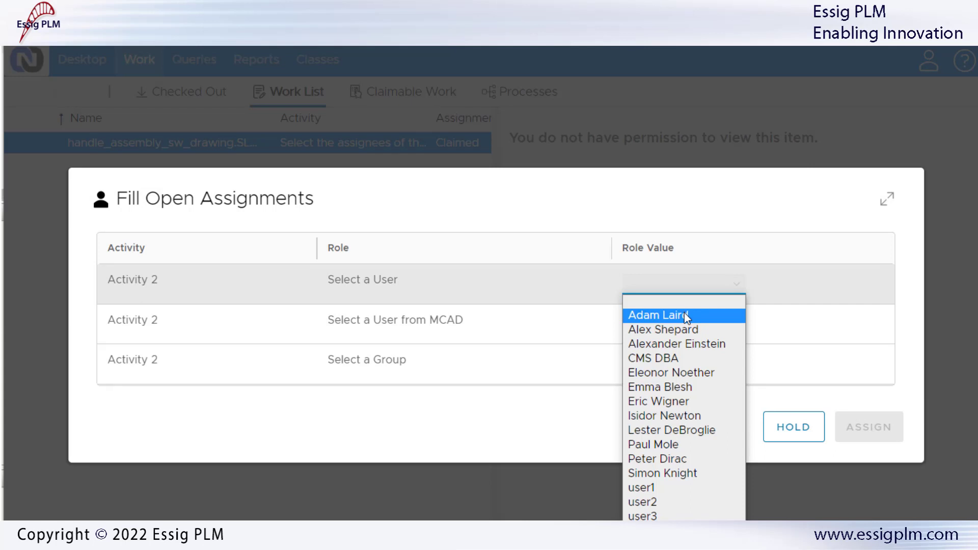
pyautogui.click(684, 329)
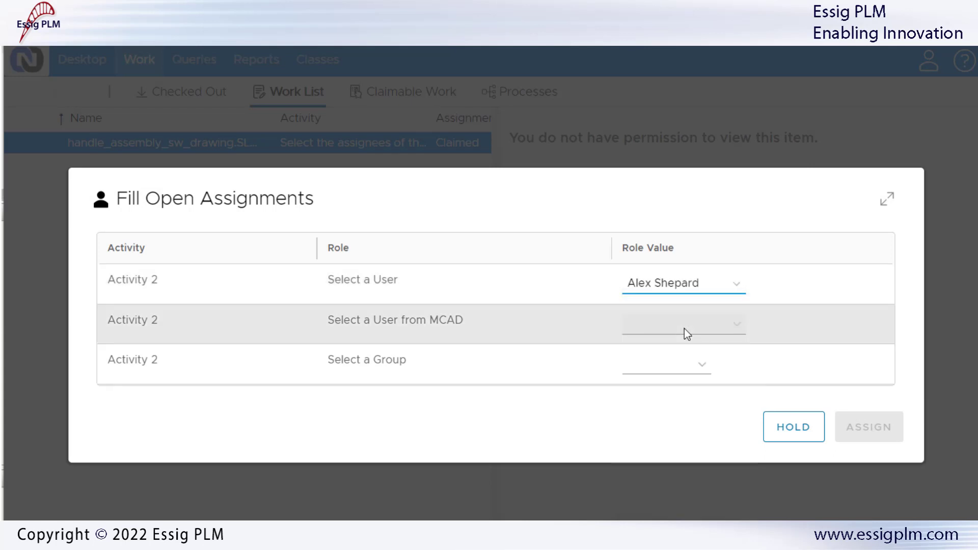
pyautogui.click(737, 324)
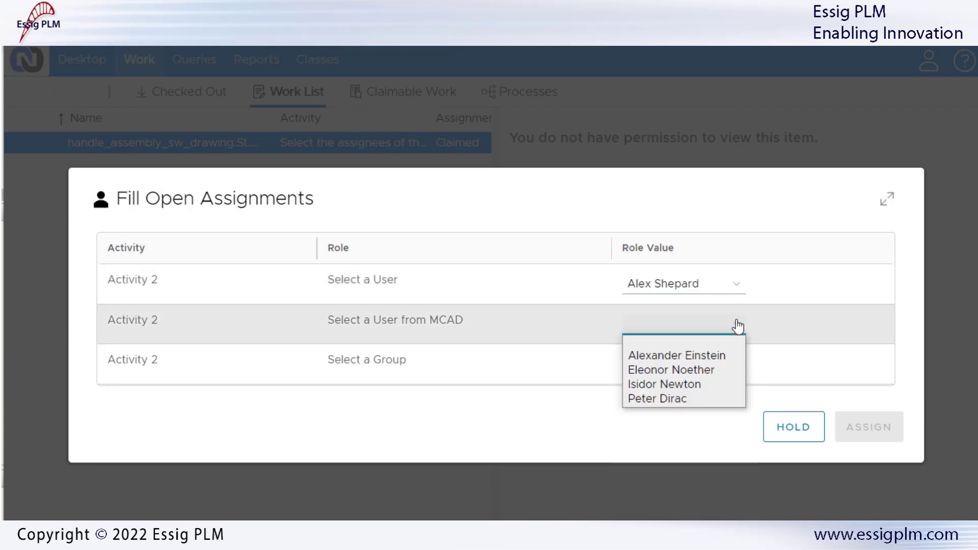
pyautogui.click(709, 368)
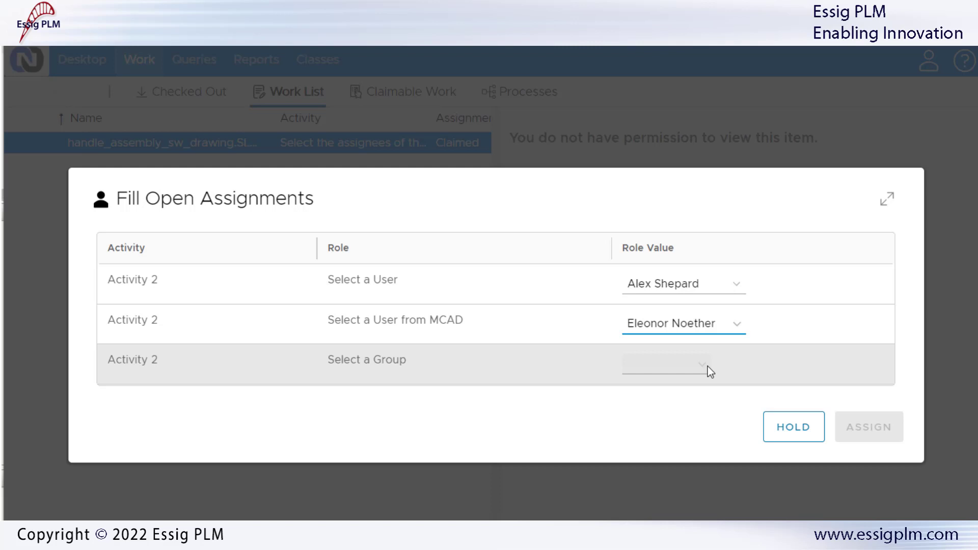
pyautogui.click(709, 372)
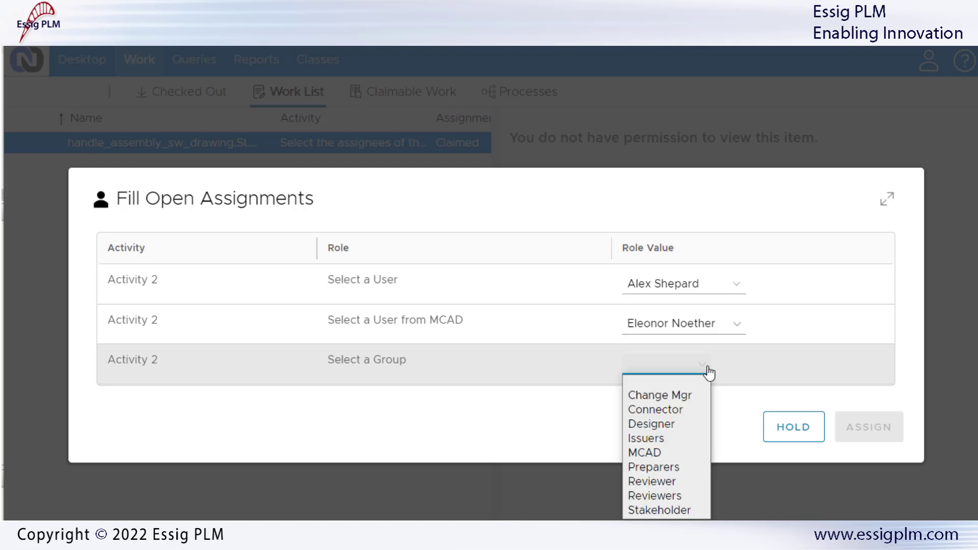
pyautogui.click(687, 426)
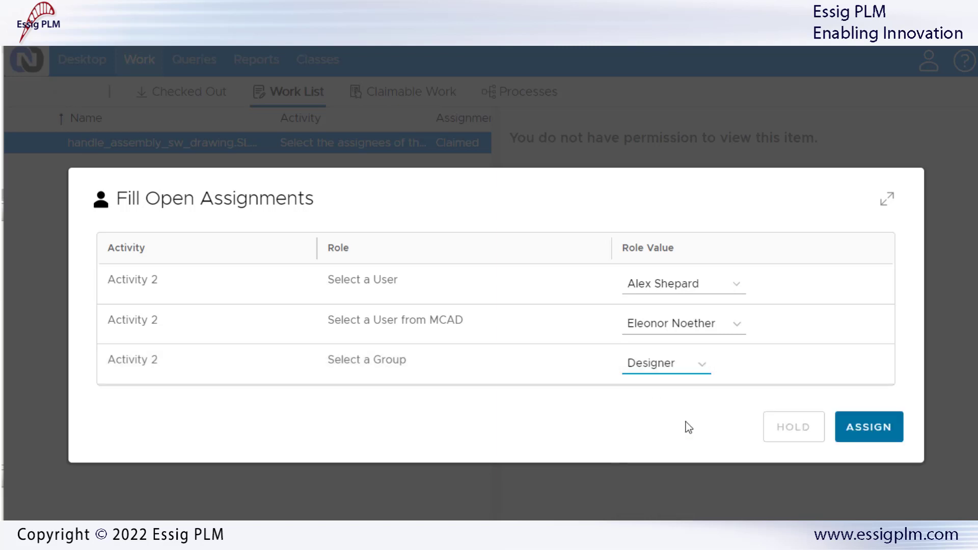
pyautogui.click(861, 428)
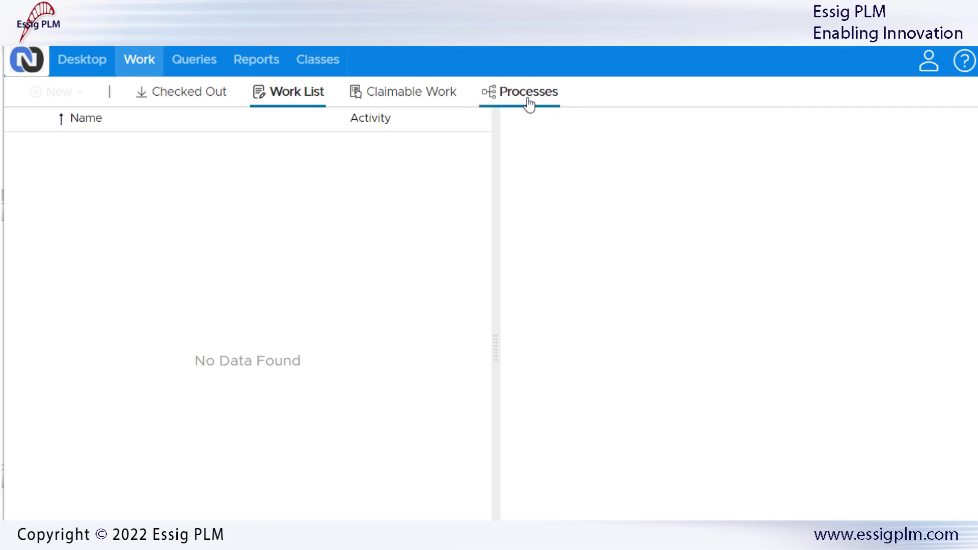
# Open the drawing's process, view the assignment status of Activity 2, and widen the Assigned To column.
pyautogui.click(529, 101)
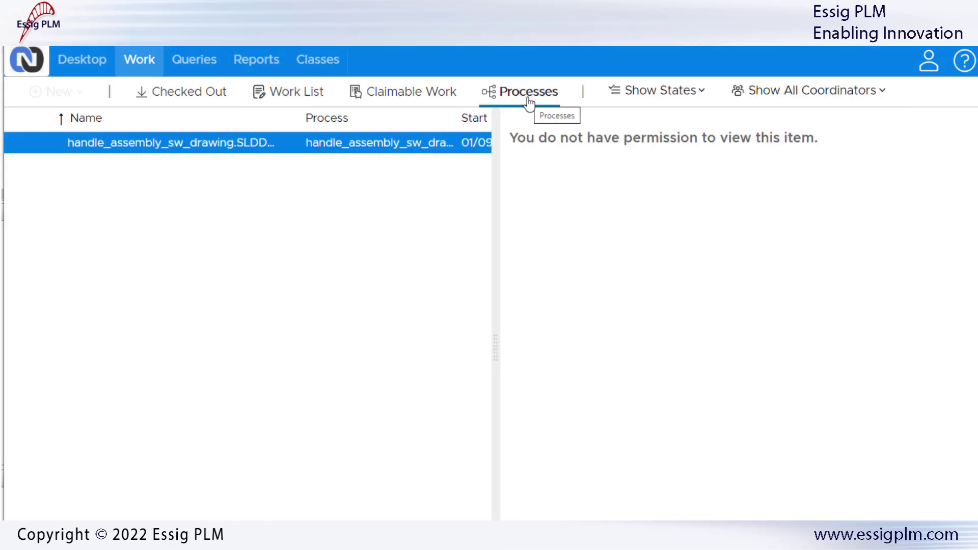
pyautogui.rightClick(254, 147)
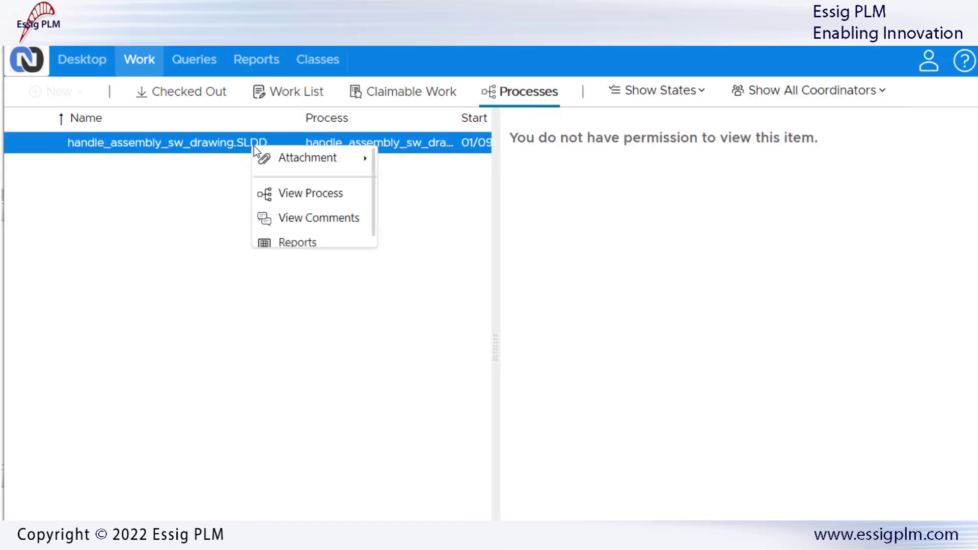
pyautogui.click(329, 203)
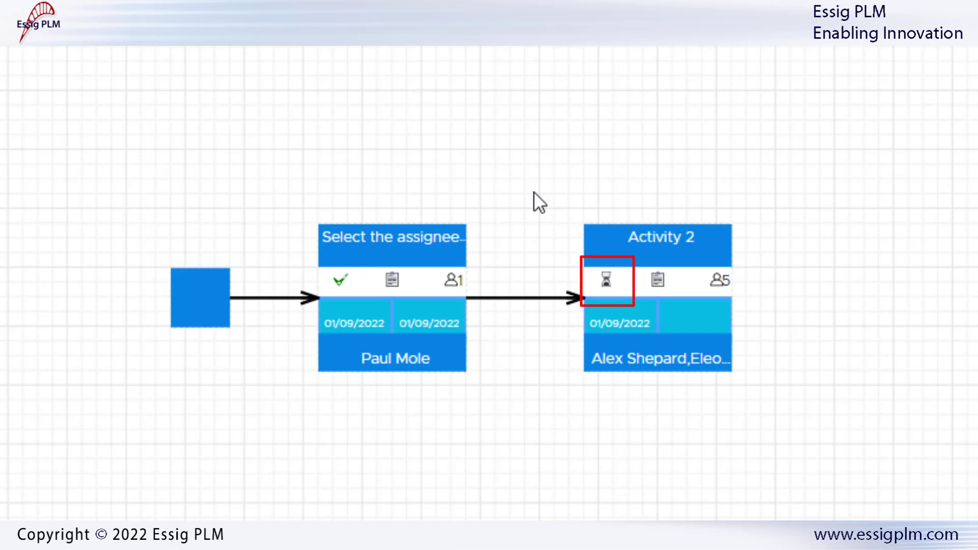
pyautogui.rightClick(680, 283)
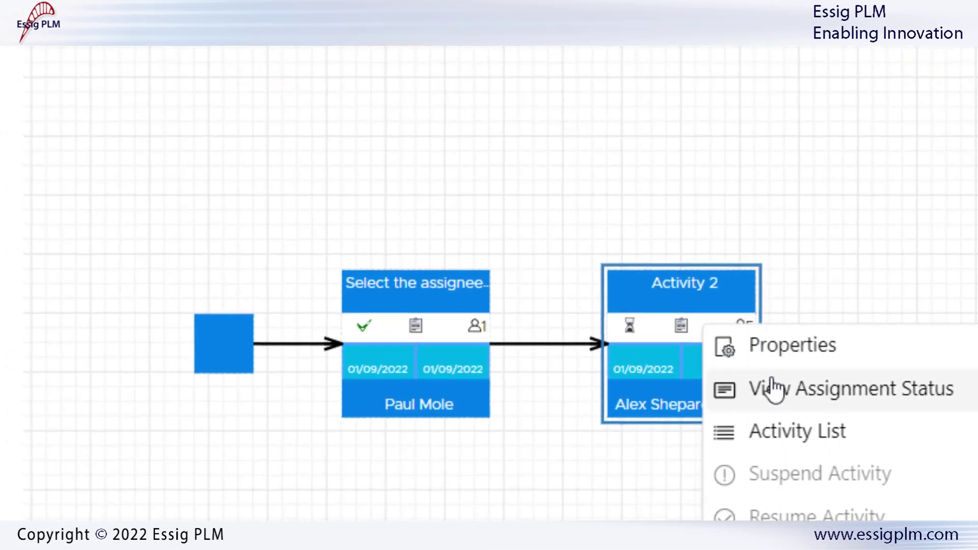
pyautogui.click(780, 405)
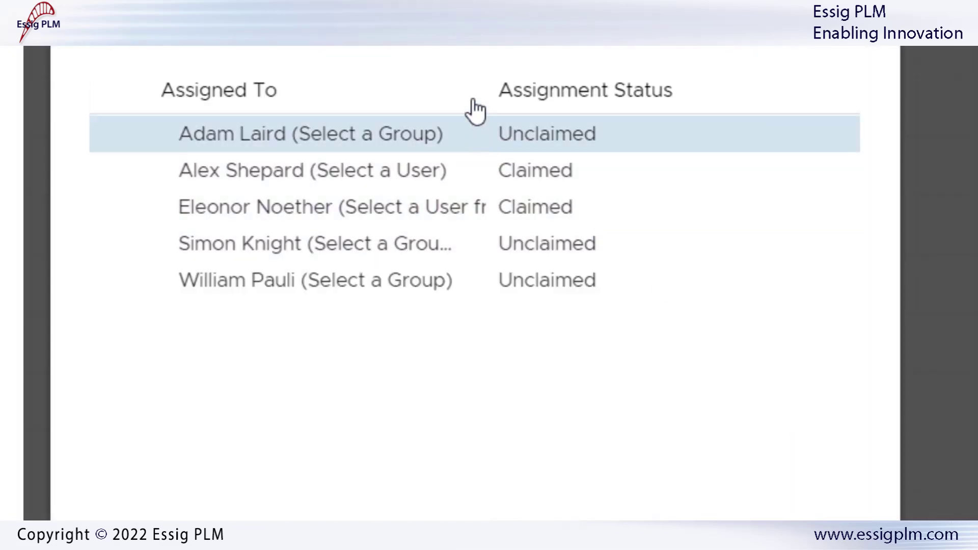
pyautogui.moveTo(491, 88); pyautogui.dragTo(661, 90)
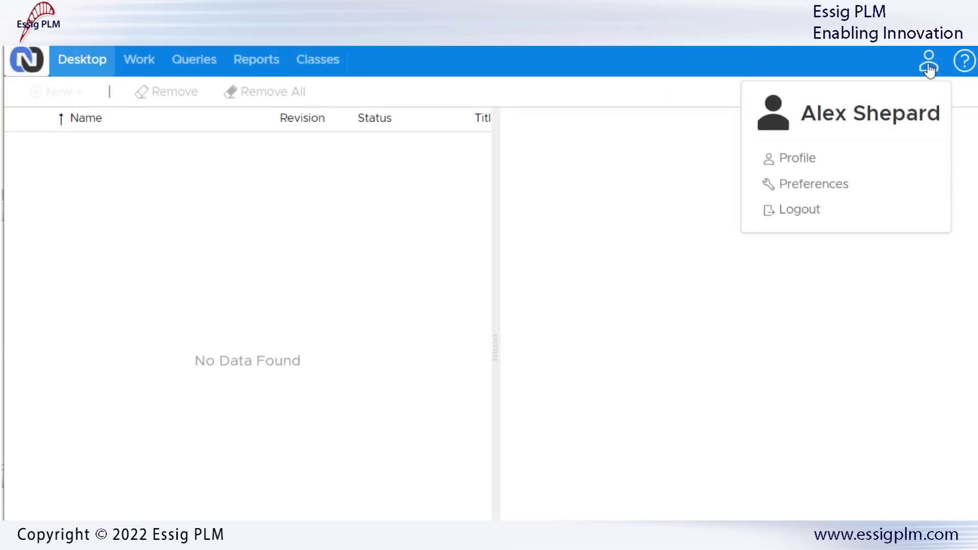
# Send handle_assembly_sw_drawing.SLDDRW forward from the work list of the assignee chosen for Select a User.
pyautogui.click(929, 69)
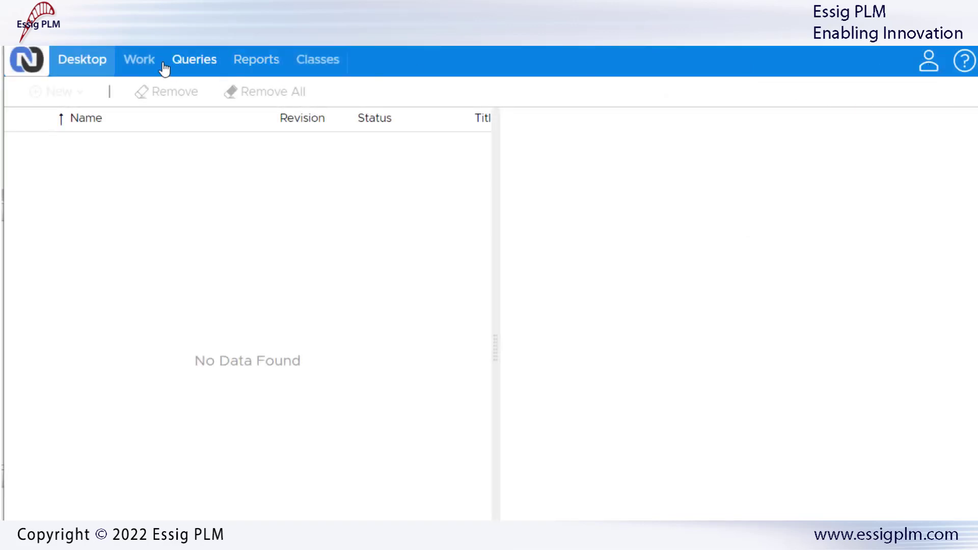
pyautogui.click(137, 64)
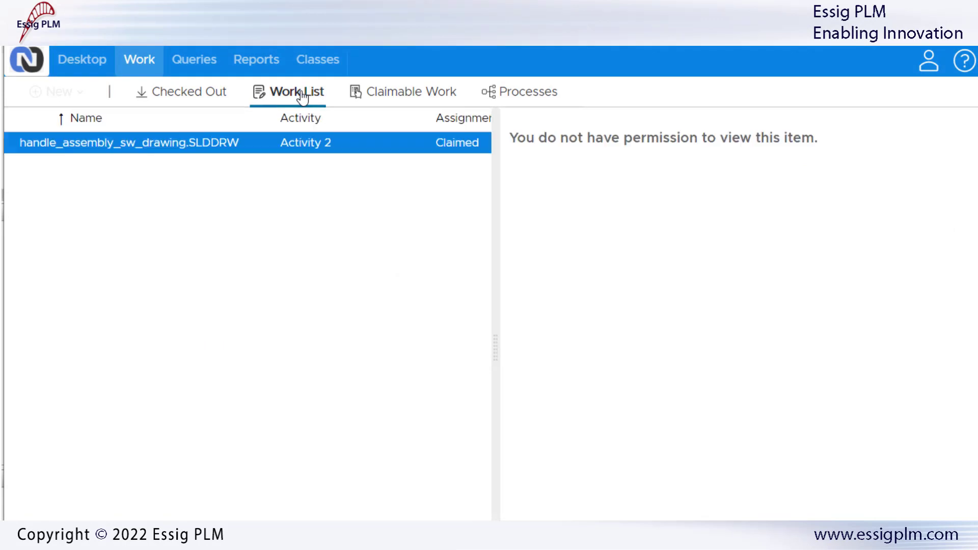
pyautogui.rightClick(228, 147)
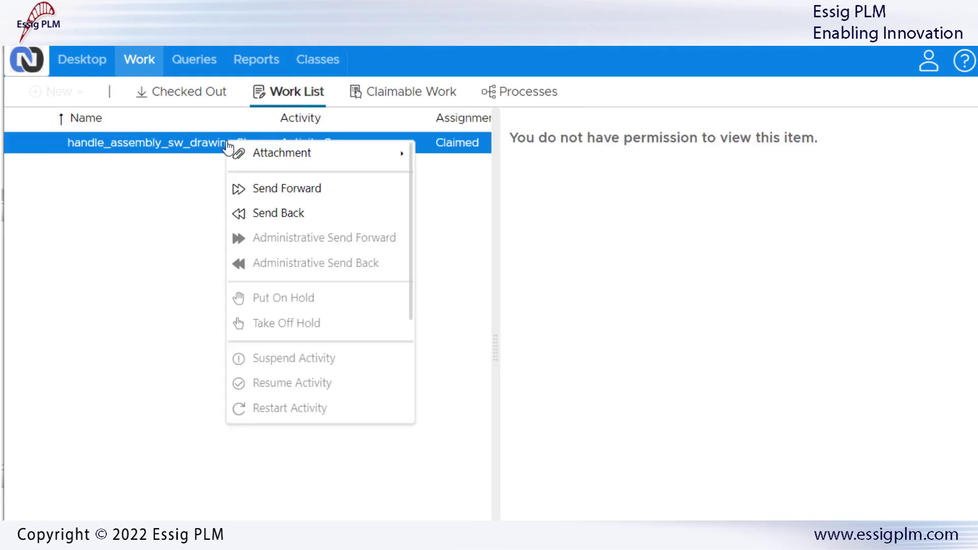
pyautogui.click(299, 193)
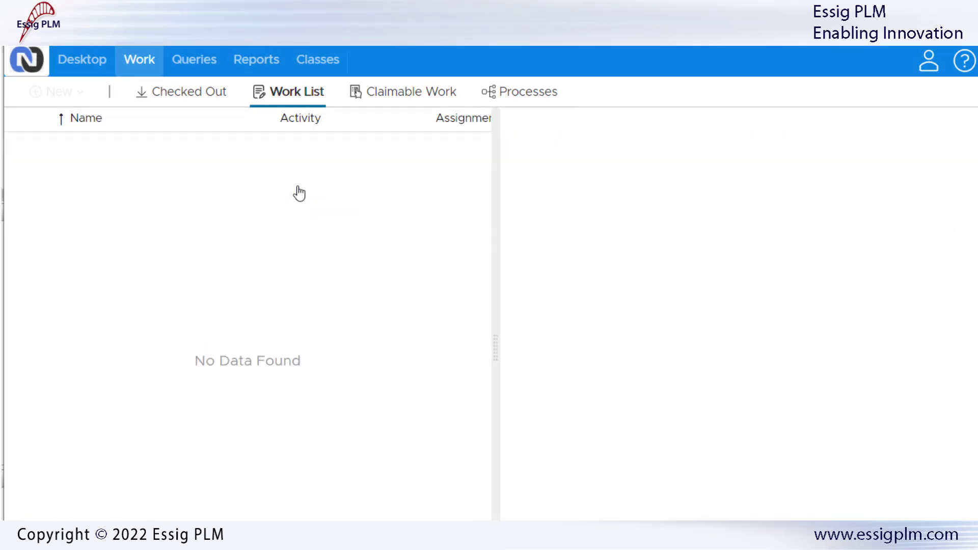
# Check the Activity 2 assignment status in the drawing's process from the Select a User assignee's account.
pyautogui.click(544, 100)
pyautogui.rightClick(190, 143)
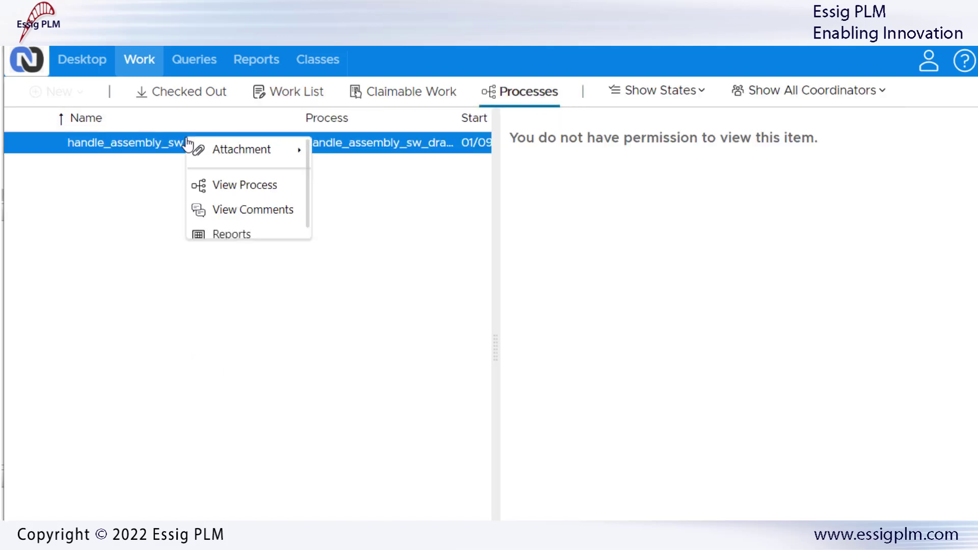
pyautogui.click(248, 188)
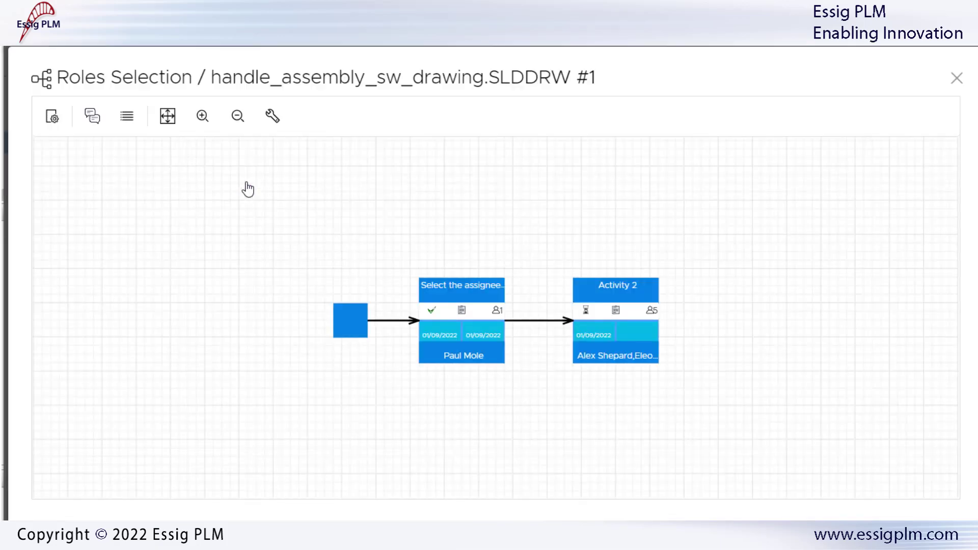
pyautogui.rightClick(625, 327)
pyautogui.click(690, 358)
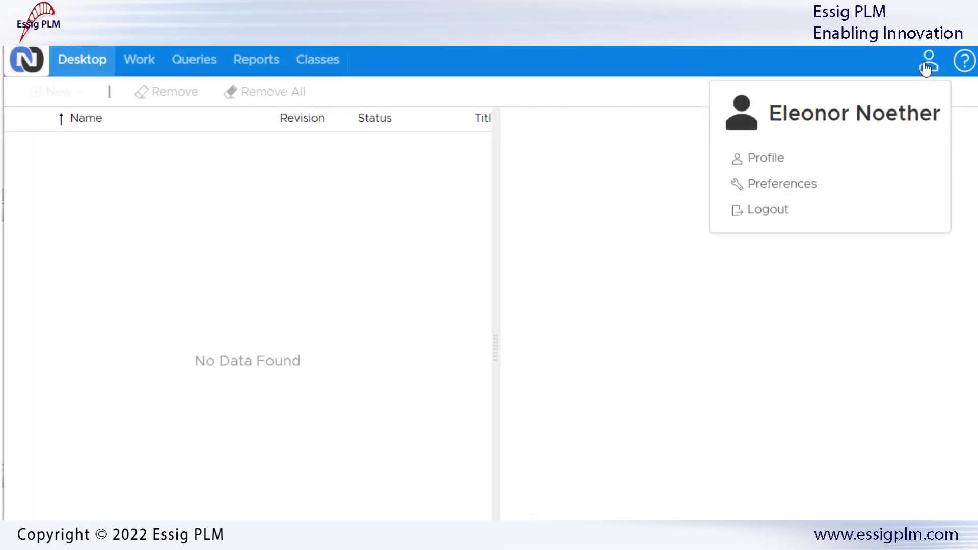
# Send handle_assembly_sw_drawing.SLDDRW forward from the work list of the assignee chosen from MCAD.
pyautogui.click(134, 62)
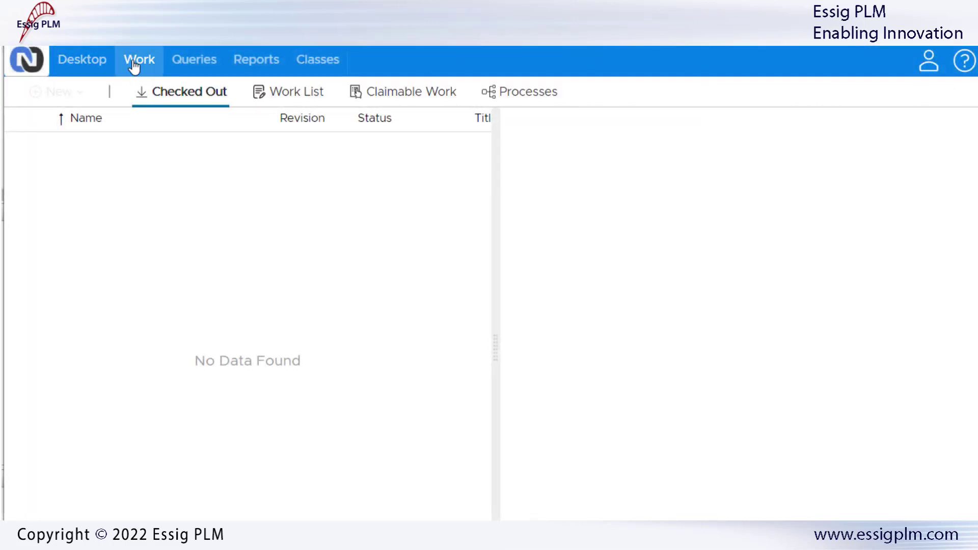
pyautogui.click(285, 95)
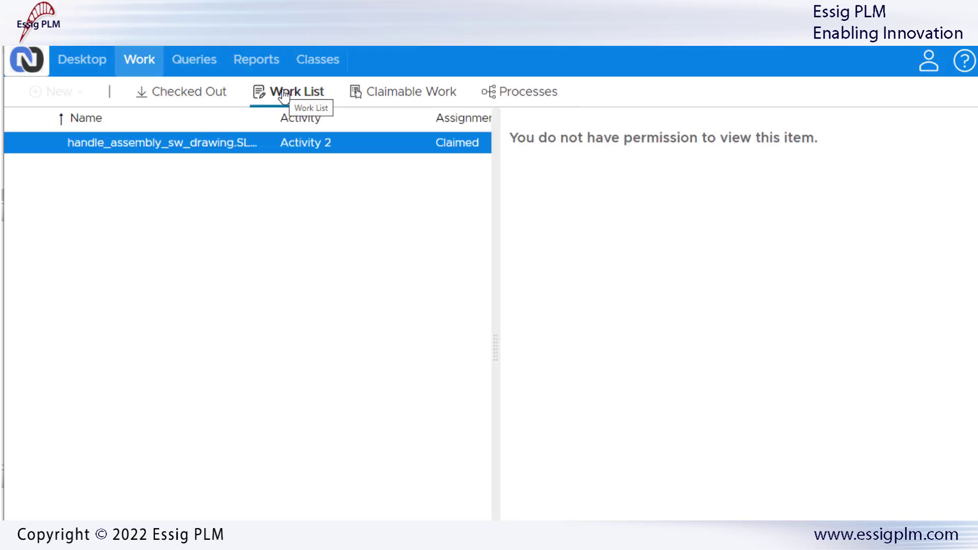
pyautogui.rightClick(236, 141)
pyautogui.click(281, 193)
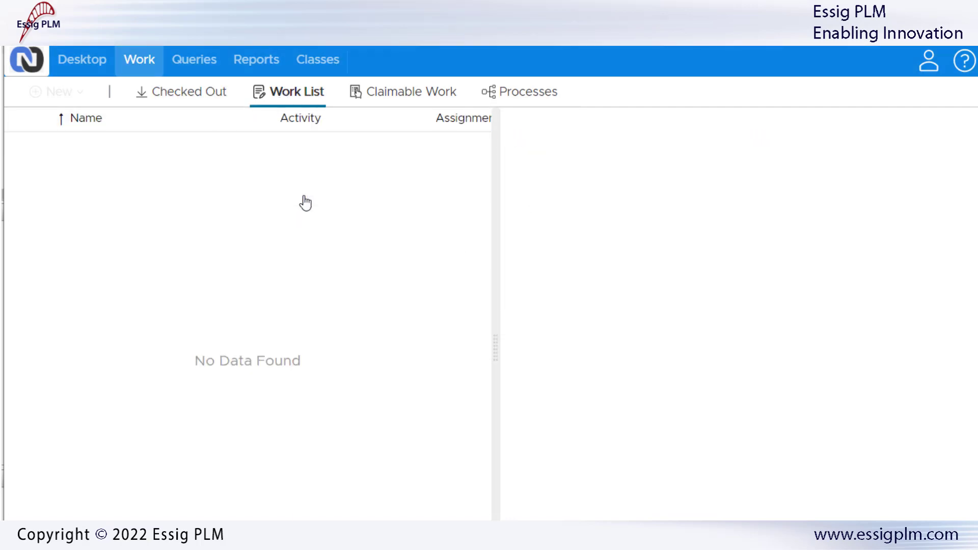
# View the drawing's process and the Activity 2 assignment status from the MCAD assignee's account.
pyautogui.click(528, 87)
pyautogui.rightClick(194, 146)
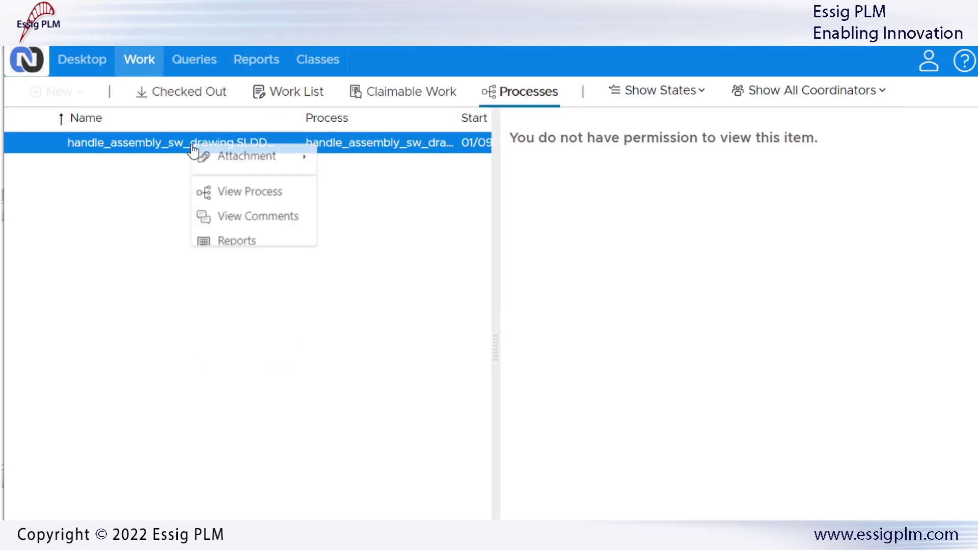
pyautogui.click(247, 190)
pyautogui.rightClick(622, 312)
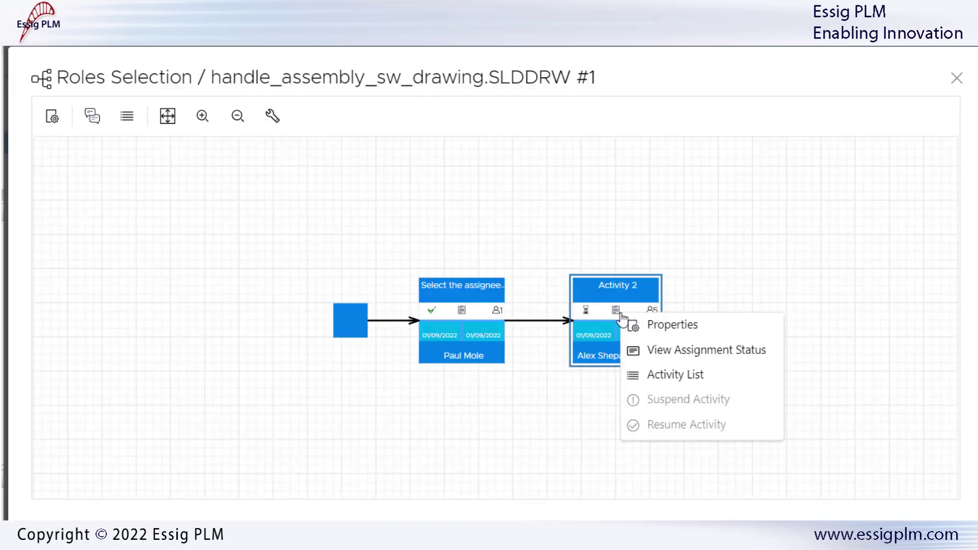
pyautogui.click(705, 352)
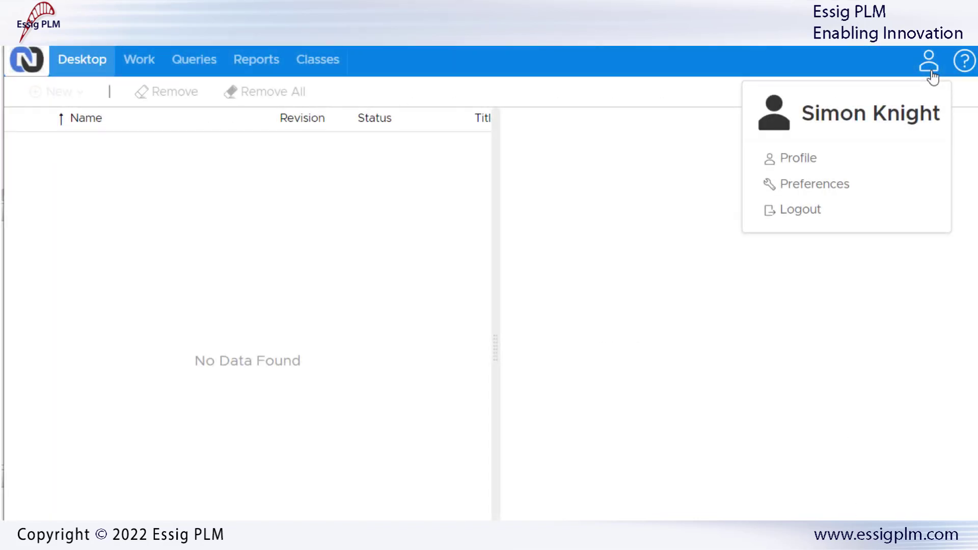
# Check the Designer group member's work list and claim the handle_assembly_sw_drawing item from the claimable work.
pyautogui.click(932, 74)
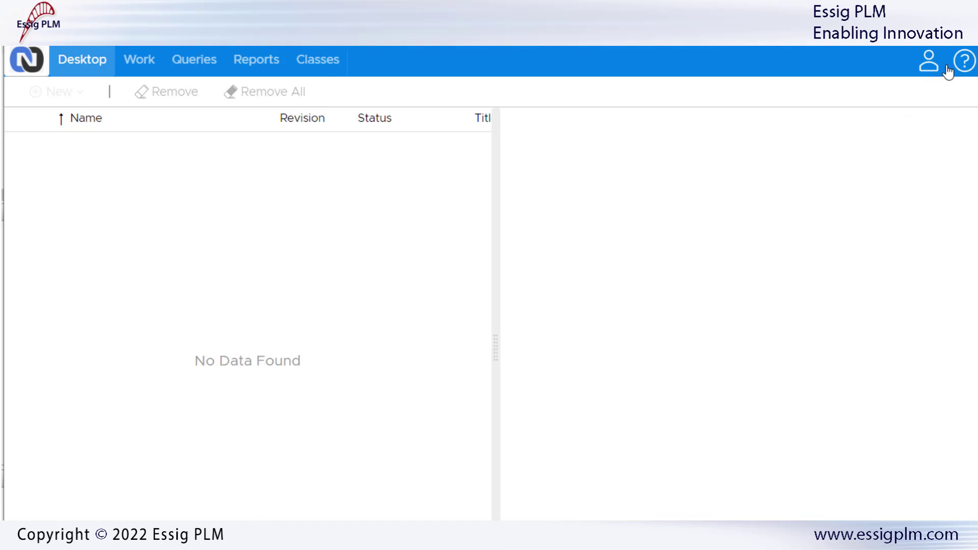
pyautogui.click(140, 63)
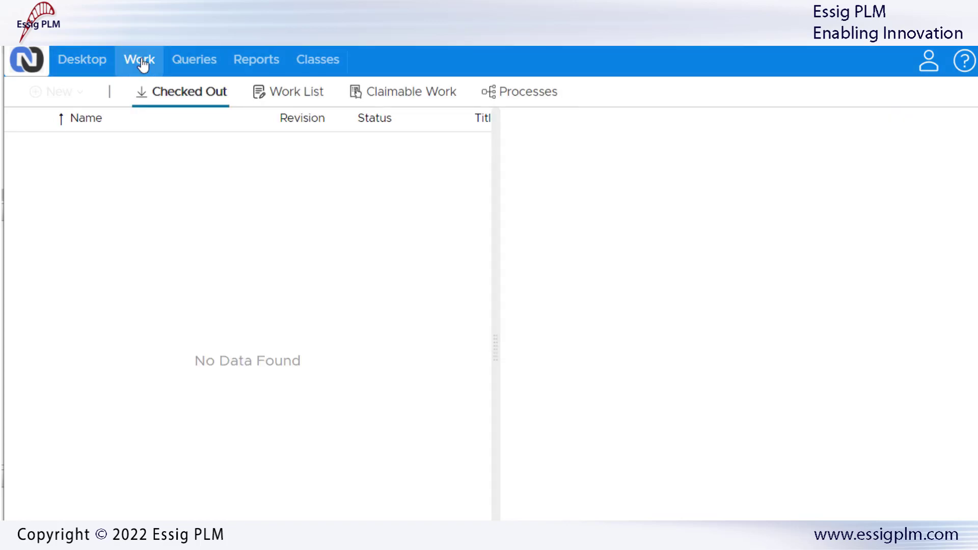
pyautogui.click(301, 92)
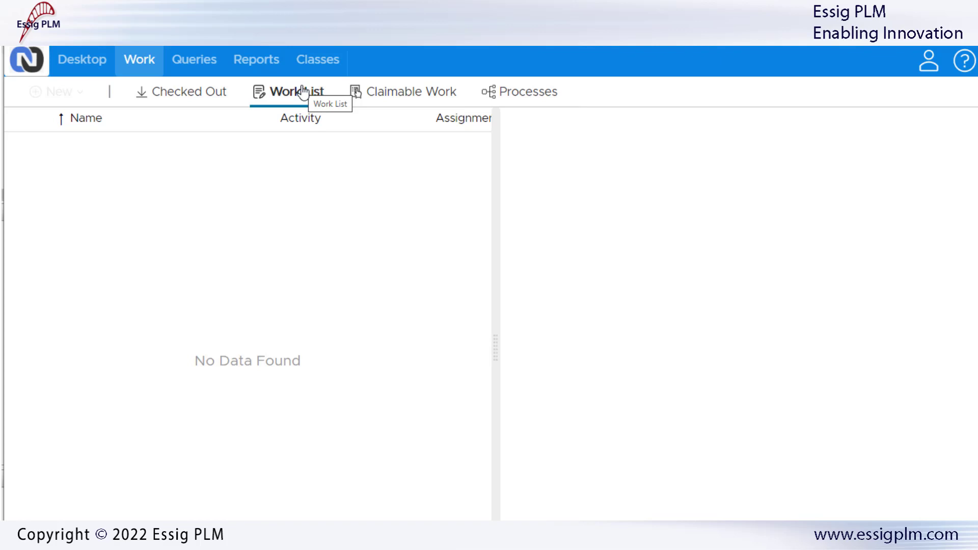
pyautogui.click(401, 94)
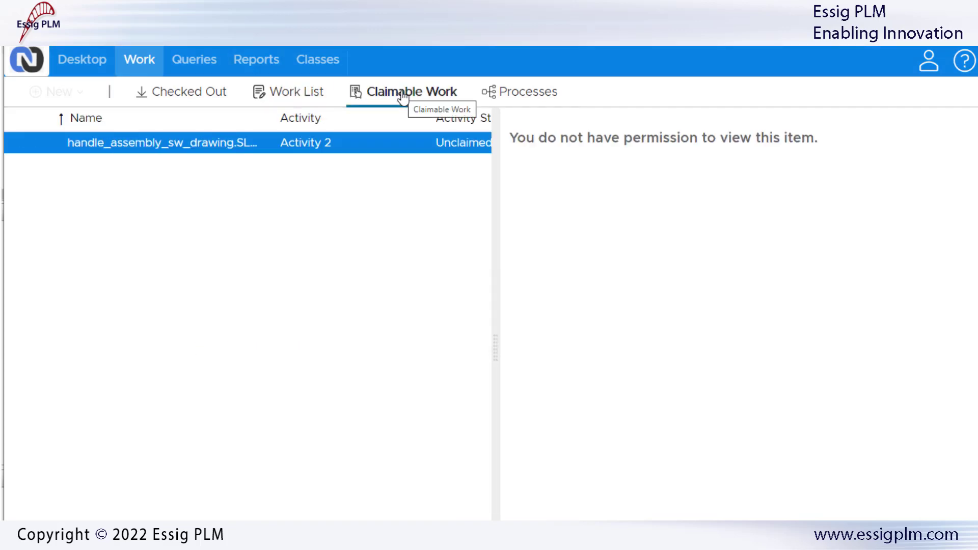
pyautogui.rightClick(153, 148)
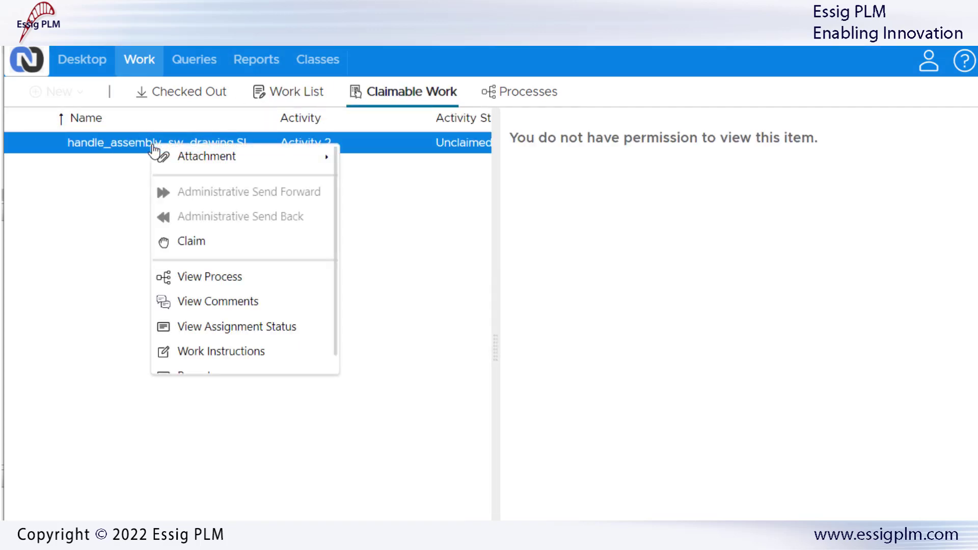
pyautogui.click(224, 250)
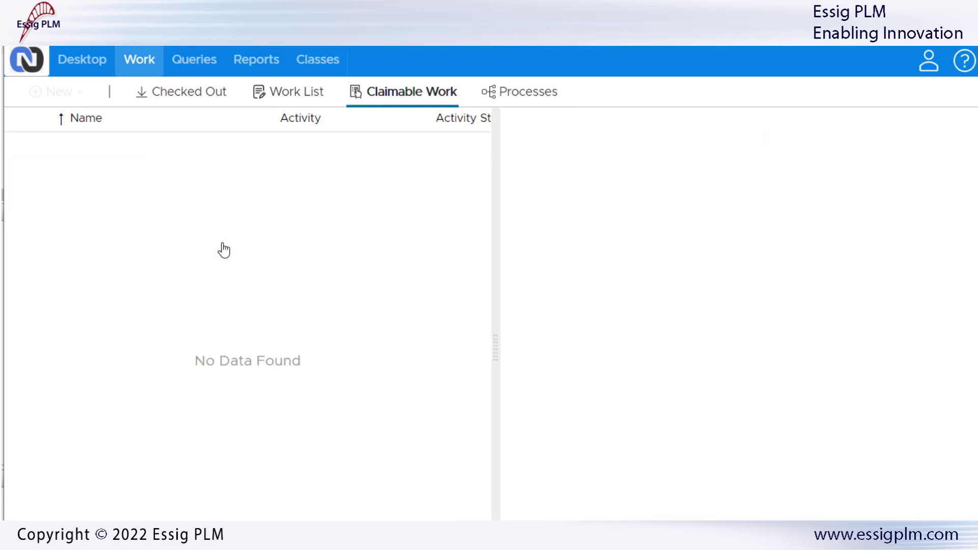
# Send the claimed handle_assembly_sw_drawing.SLDDRW item forward from the Designer group member's work list.
pyautogui.click(295, 94)
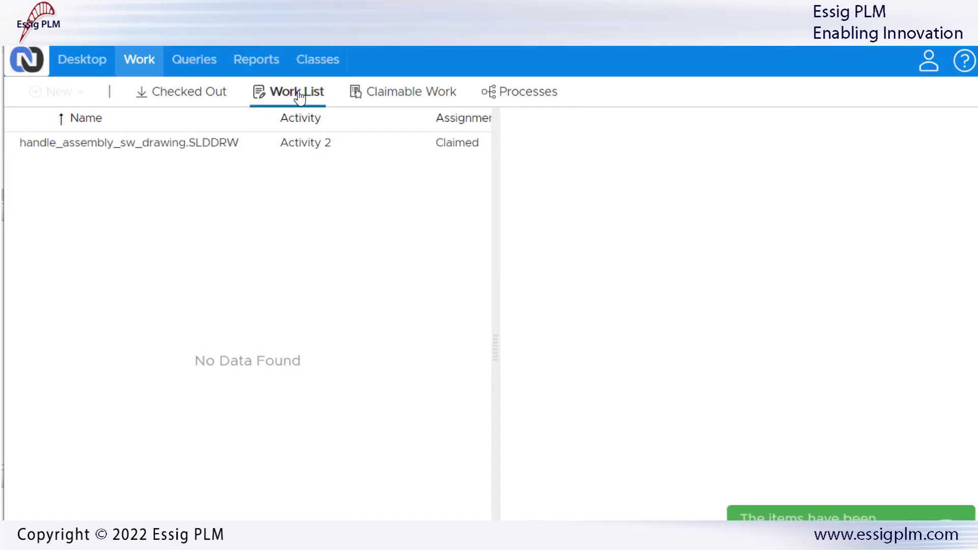
pyautogui.click(174, 146)
pyautogui.rightClick(173, 146)
pyautogui.click(248, 188)
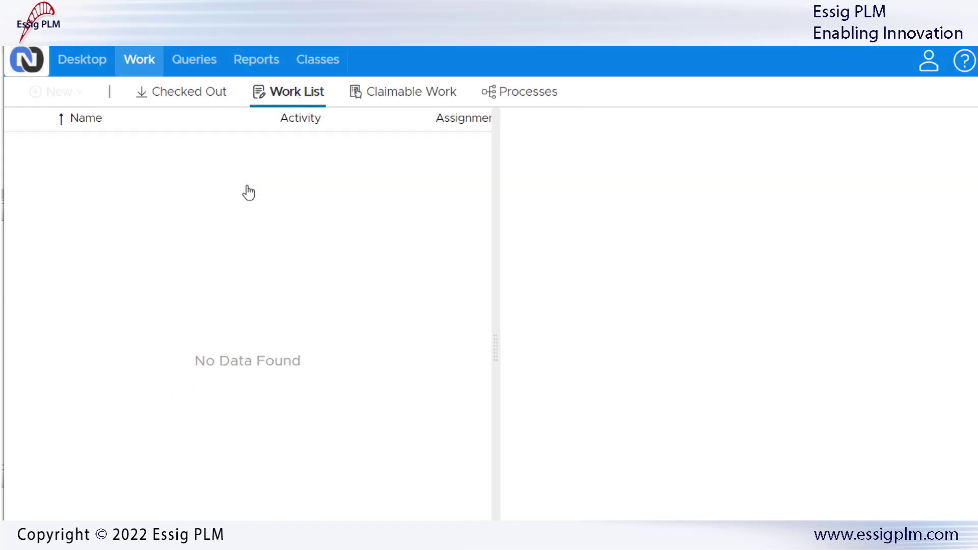
# Set the process list to show processes in all states.
pyautogui.click(497, 91)
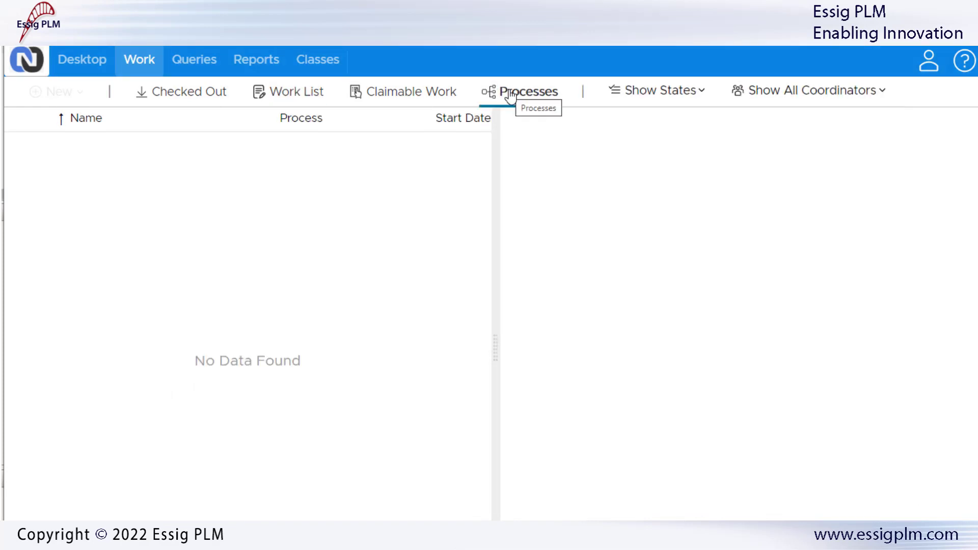
pyautogui.click(660, 90)
pyautogui.click(635, 131)
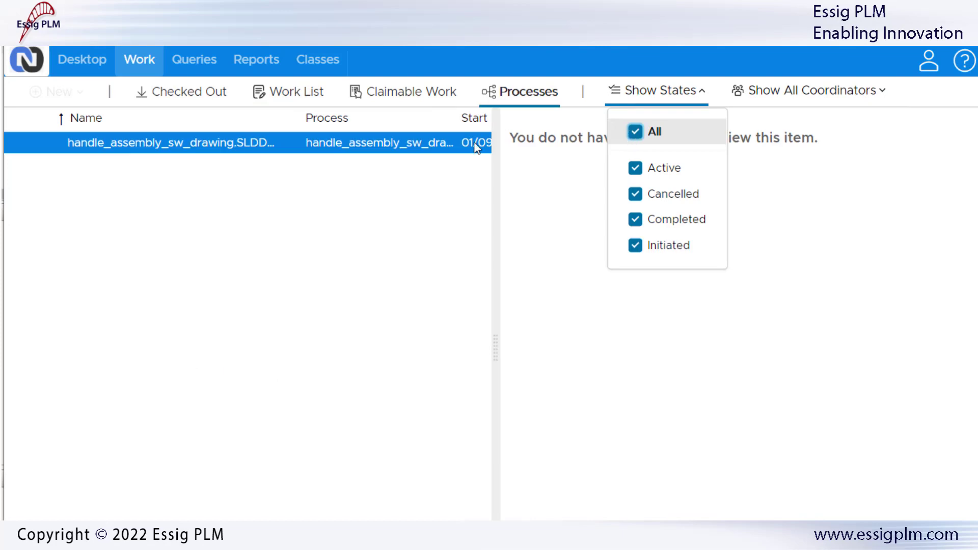
# View the drawing's process, open the final Activity 2 assignment status, and widen its Assigned To column.
pyautogui.rightClick(212, 144)
pyautogui.click(262, 185)
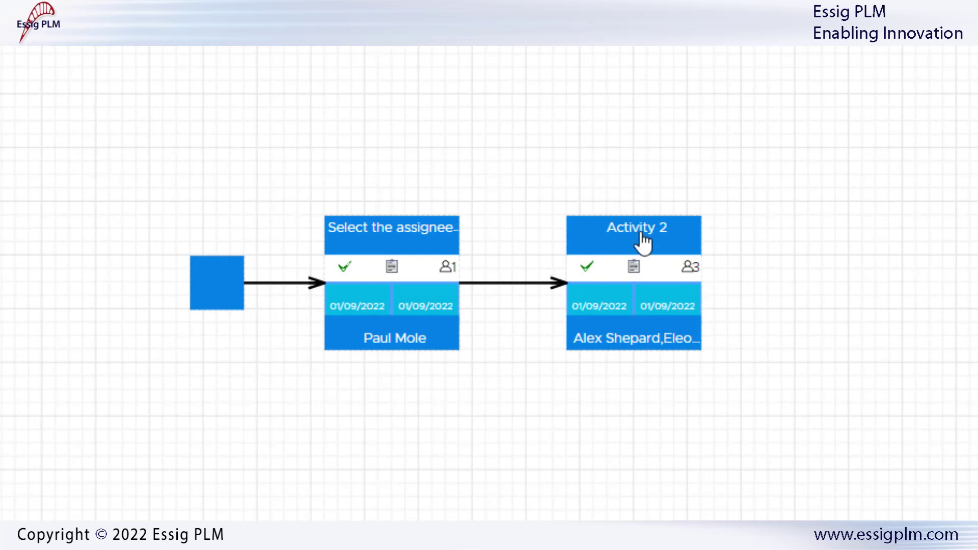
pyautogui.rightClick(632, 276)
pyautogui.click(776, 331)
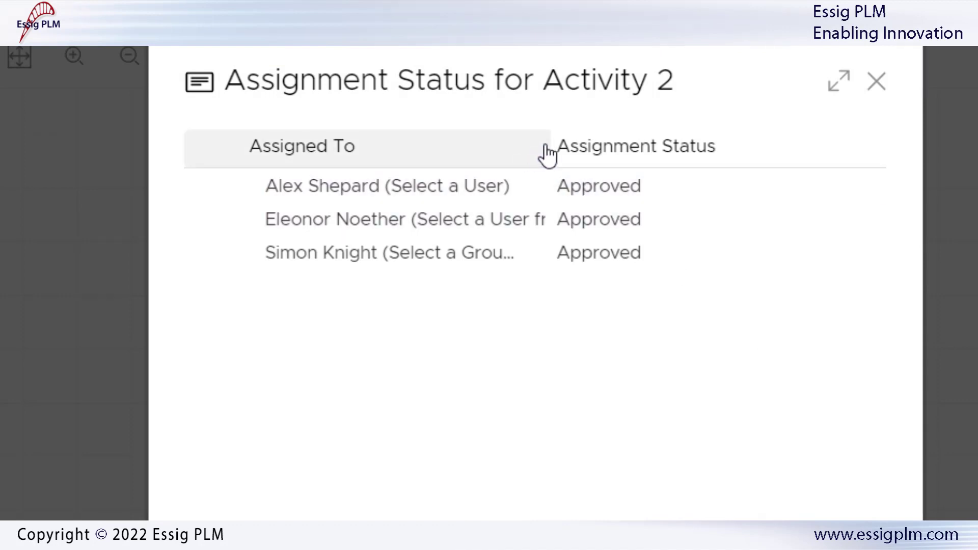
pyautogui.moveTo(551, 145); pyautogui.dragTo(680, 147)
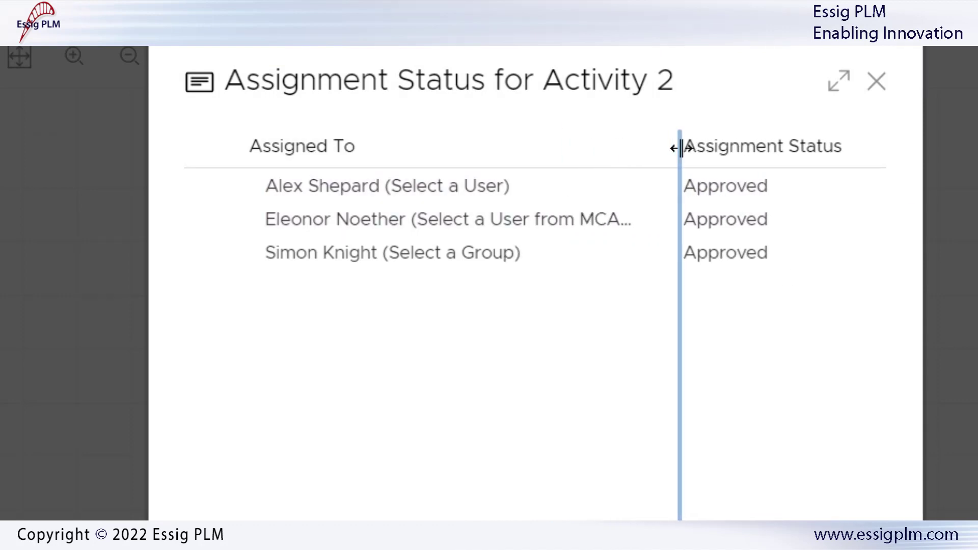